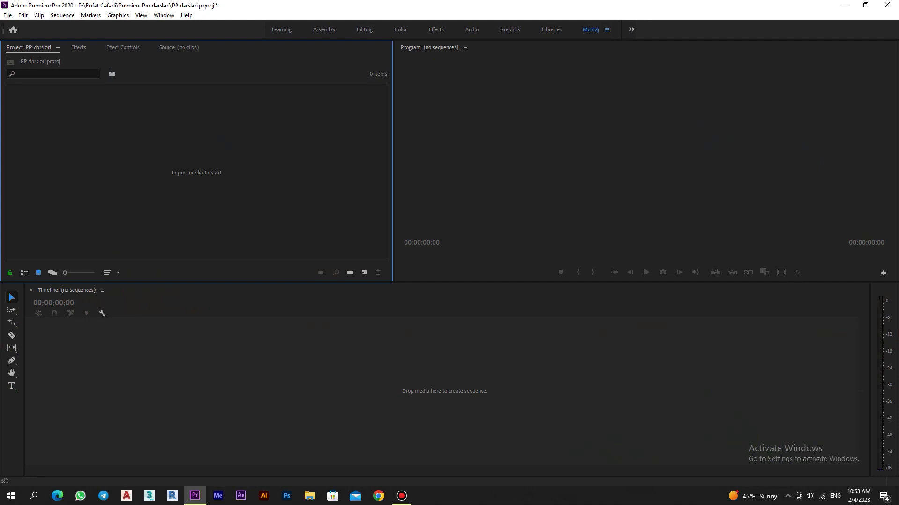
Step: Open the Import dialog to bring footage into the empty project
key("ctrl+i")
Step: Import 1.mp4, check its 1280x720, 50 fps, 1:14:16 details in List view, return to Icon view
double_click(111, 96)
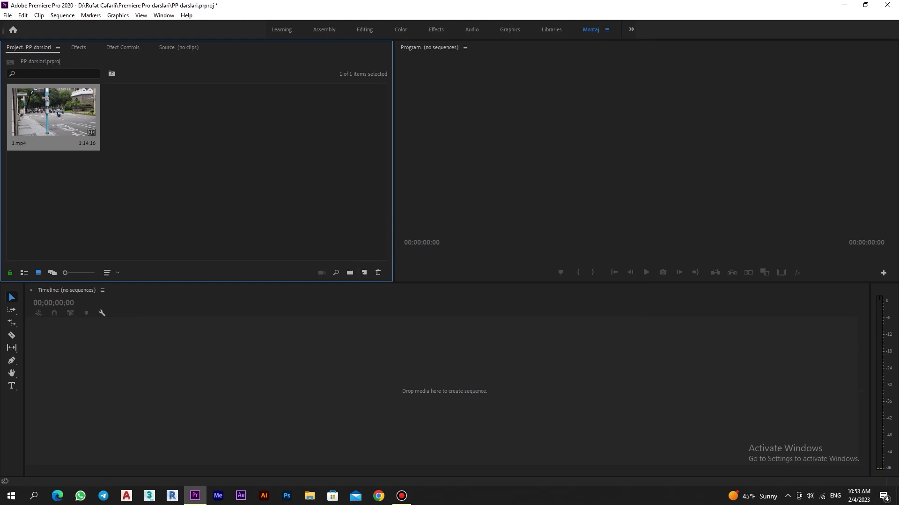
left_click(24, 272)
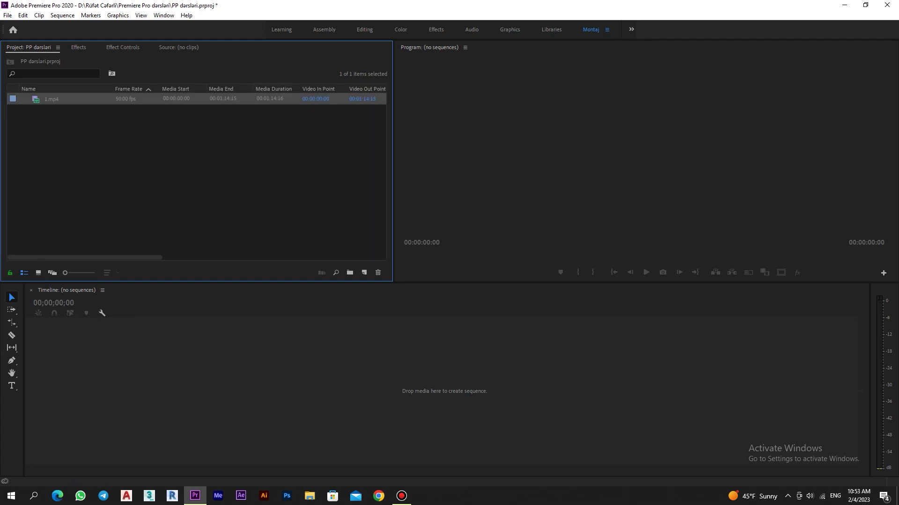
scroll(196, 173, "right", 5)
scroll(197, 173, "right", 1)
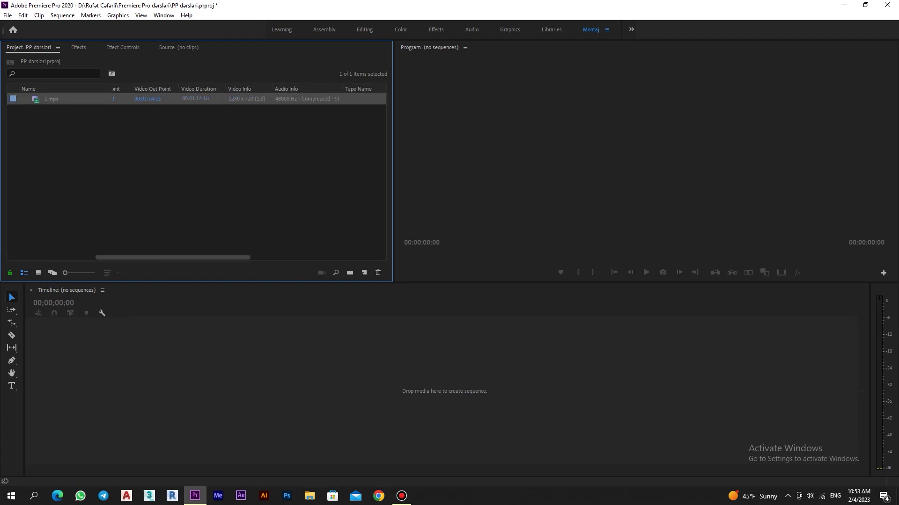
scroll(197, 173, "right", 1)
scroll(197, 173, "left", 5)
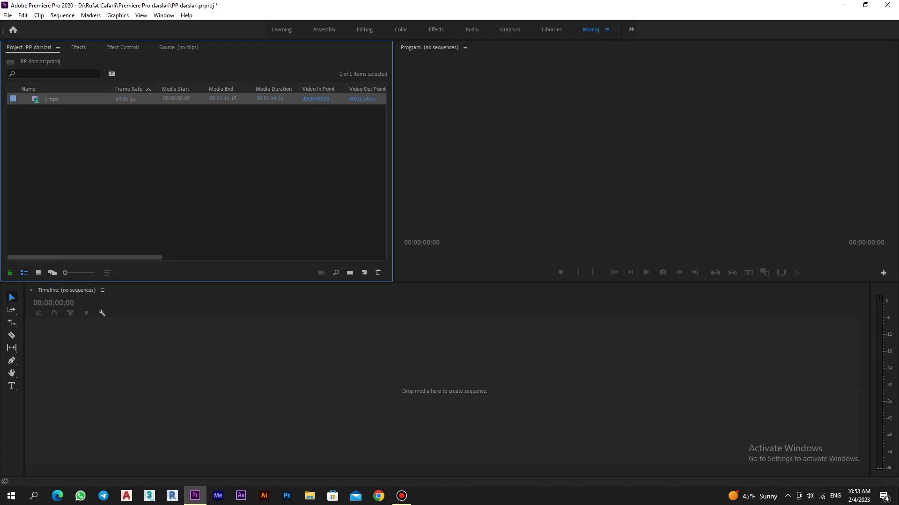
left_click(38, 273)
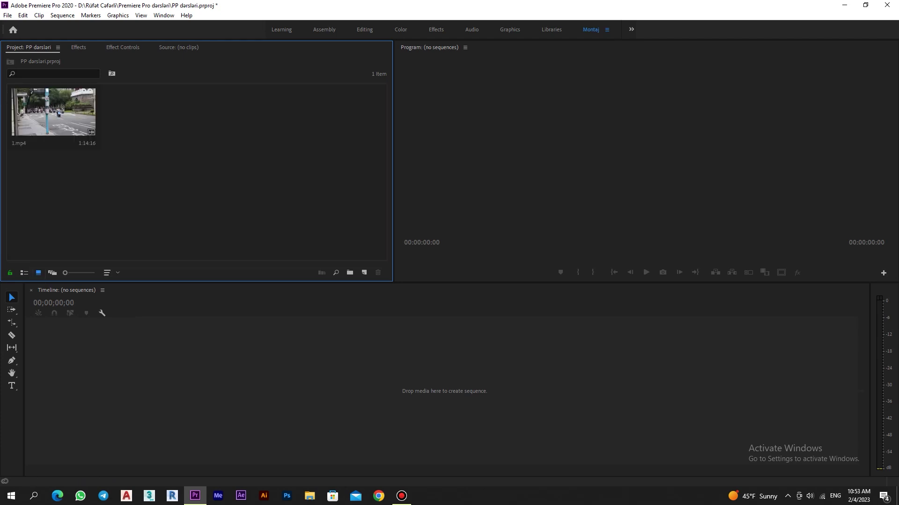
left_click(54, 115)
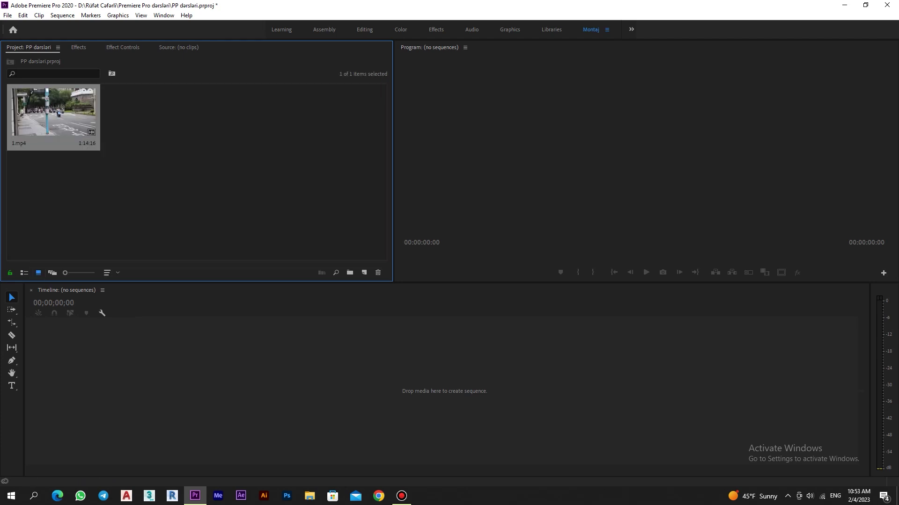
Step: Create sequence 1 from 1.mp4 and delete the clip's audio from A1
left_click_drag(53, 115, 422, 390)
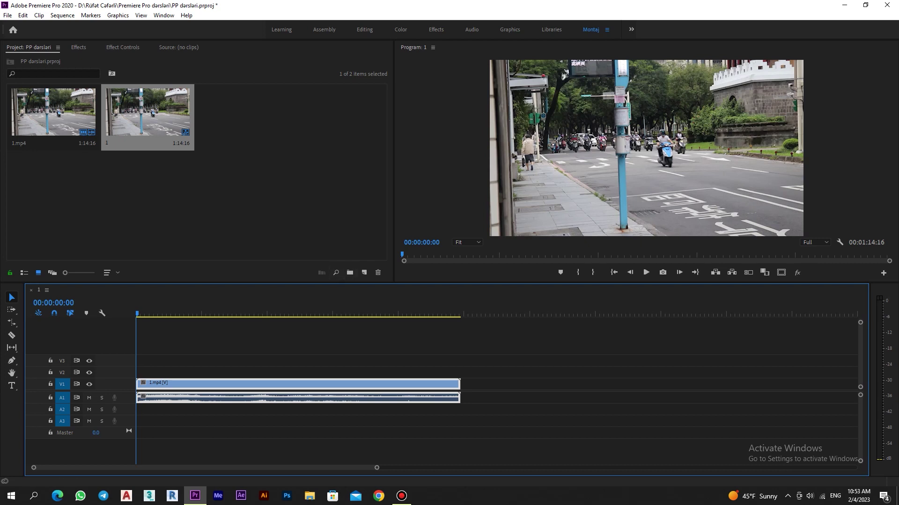
left_click(306, 337)
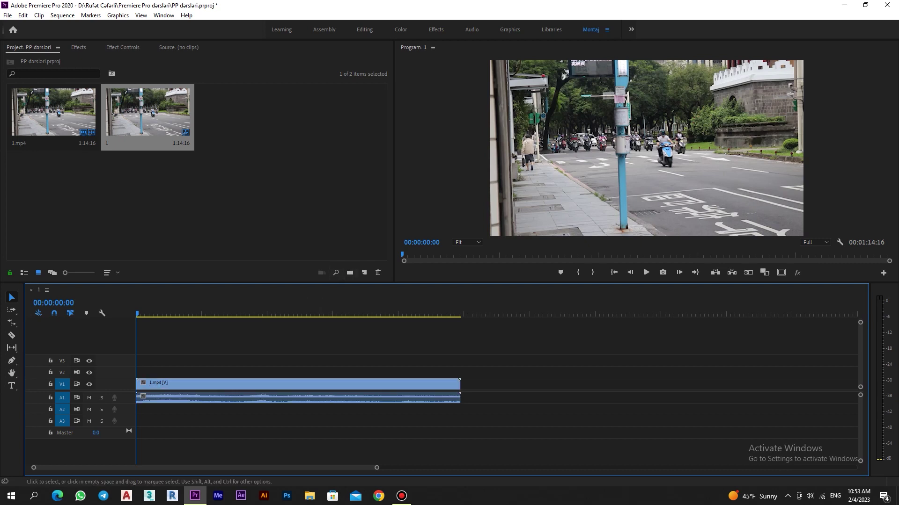
key("alt")
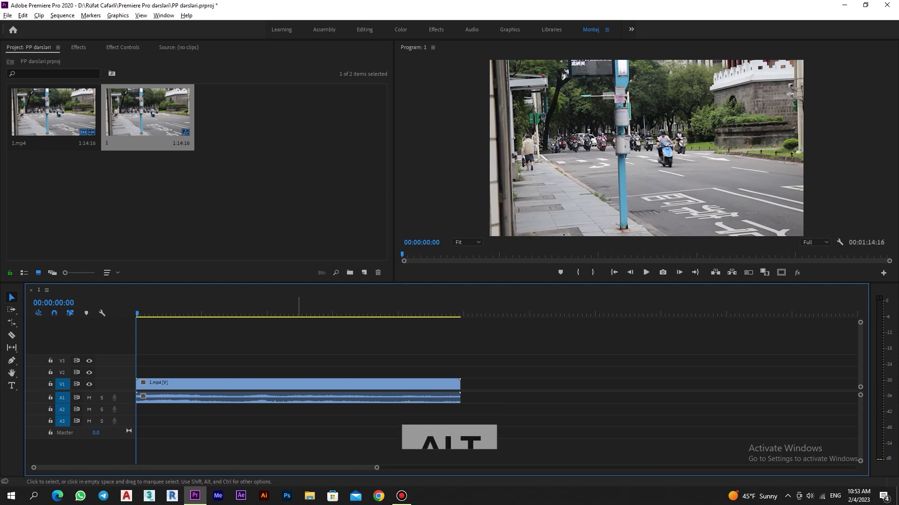
left_click(300, 398, "alt")
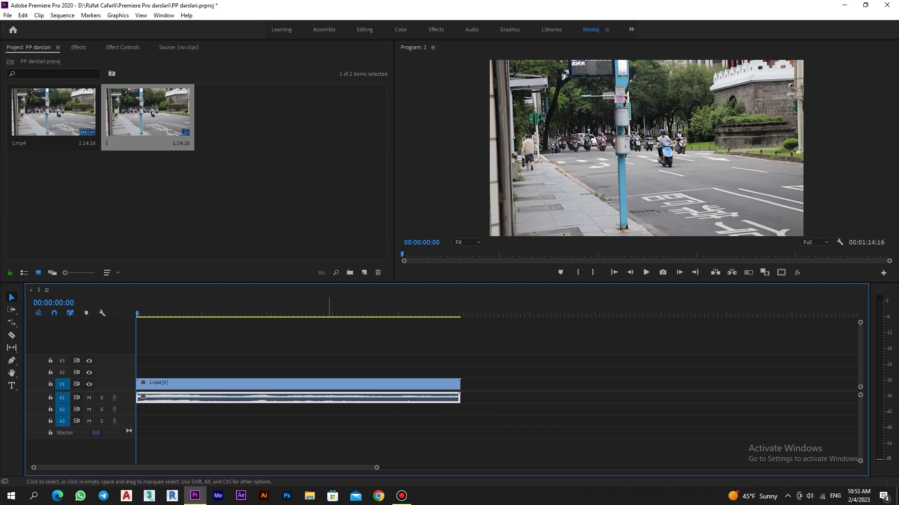
key("Delete")
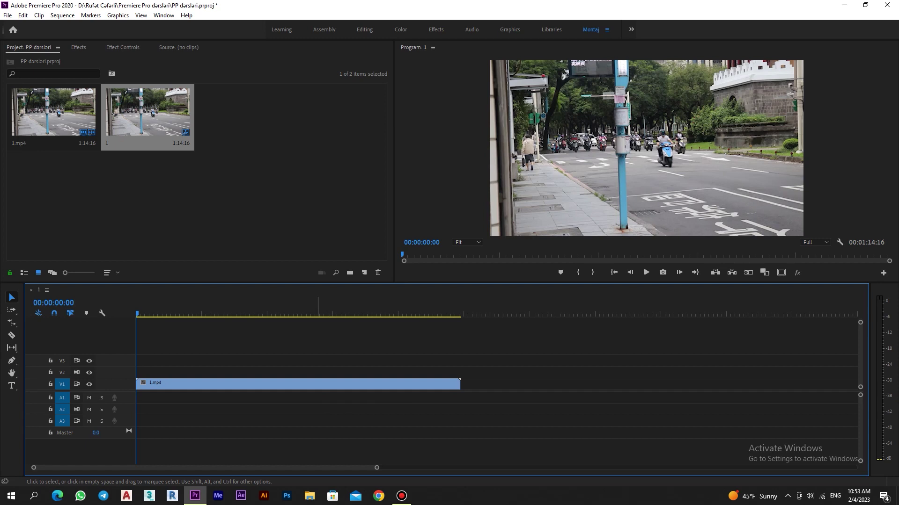
Step: Play back the sequence, then stop and return the playhead to the start
key("space")
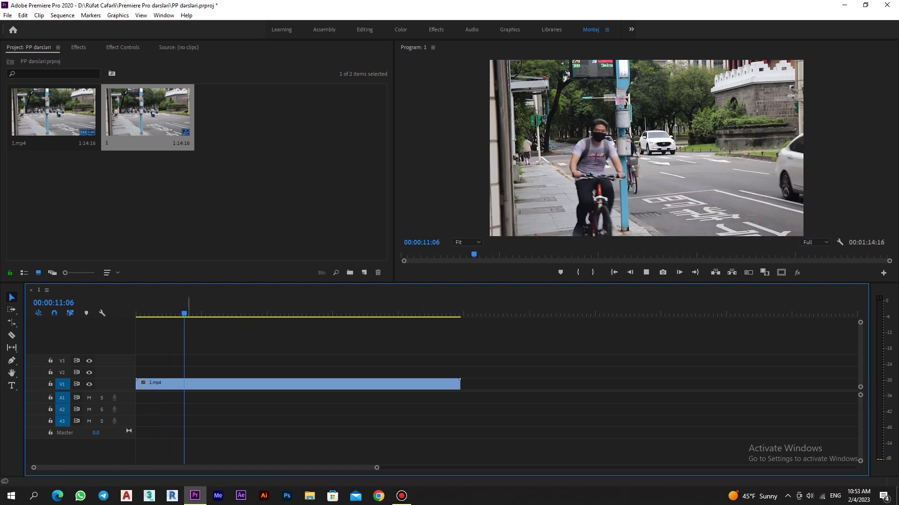
key("space")
key("Home")
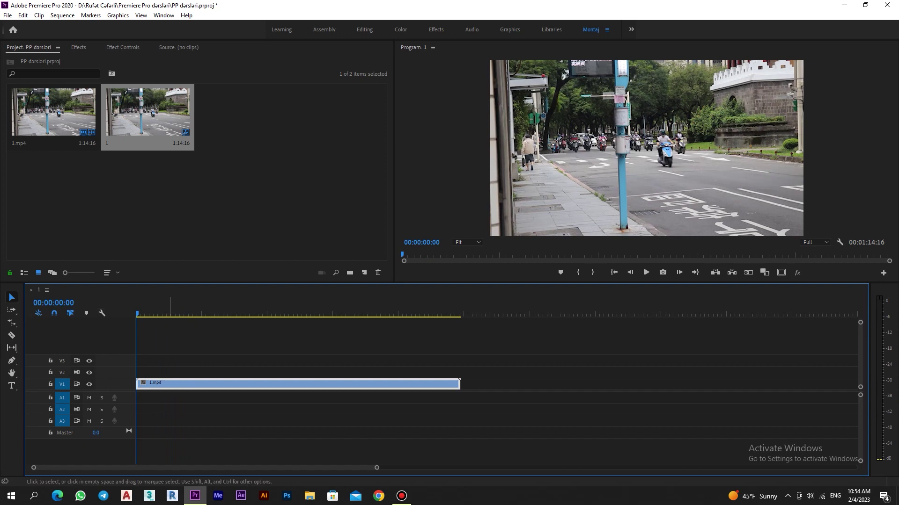
mouse_move(168, 387)
Step: Set the 1.mp4 clip to 500% speed, shortening it to 00:00:14:43, and preview it
right_click(253, 384)
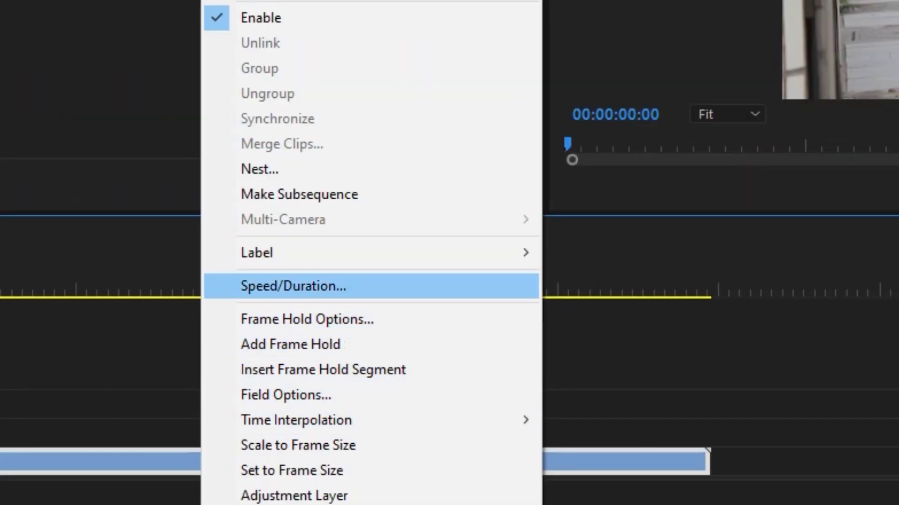
left_click(293, 286)
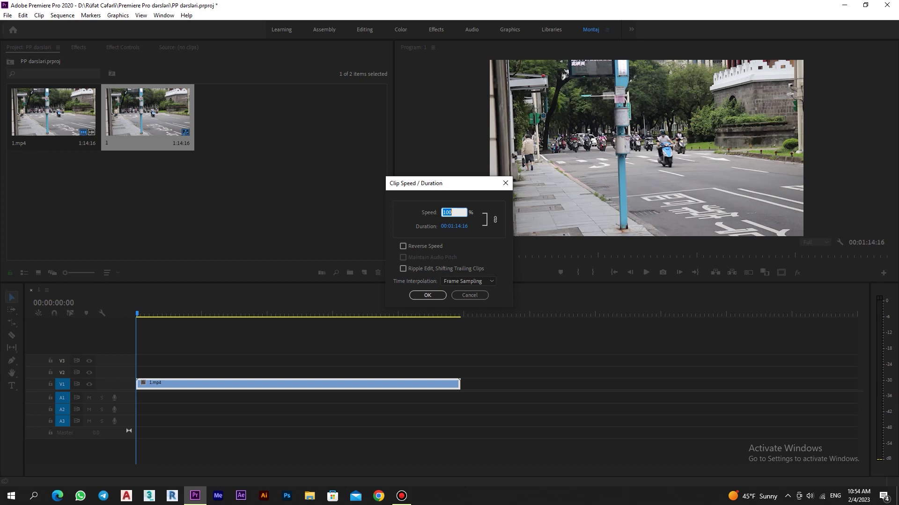
type("500")
left_click(428, 295)
key("space")
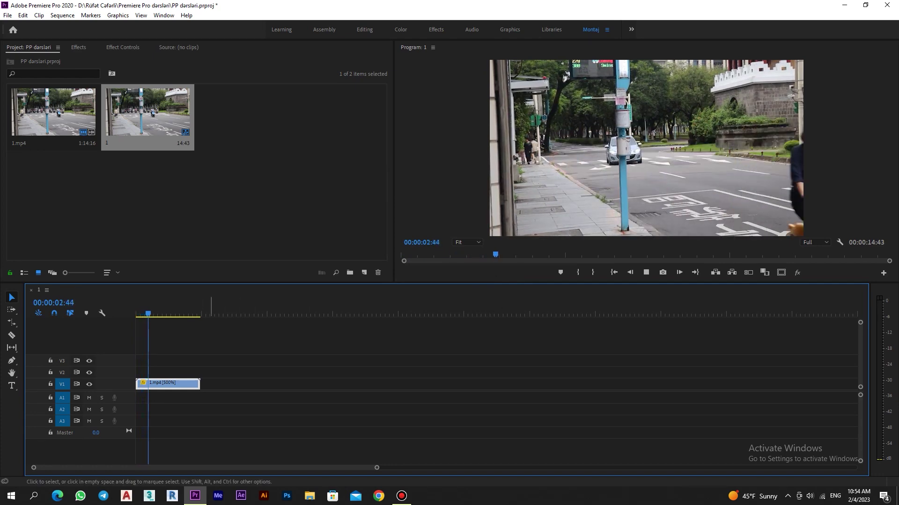
Step: Slow the clip to 50% speed and preview the result
right_click(179, 385)
left_click(209, 313)
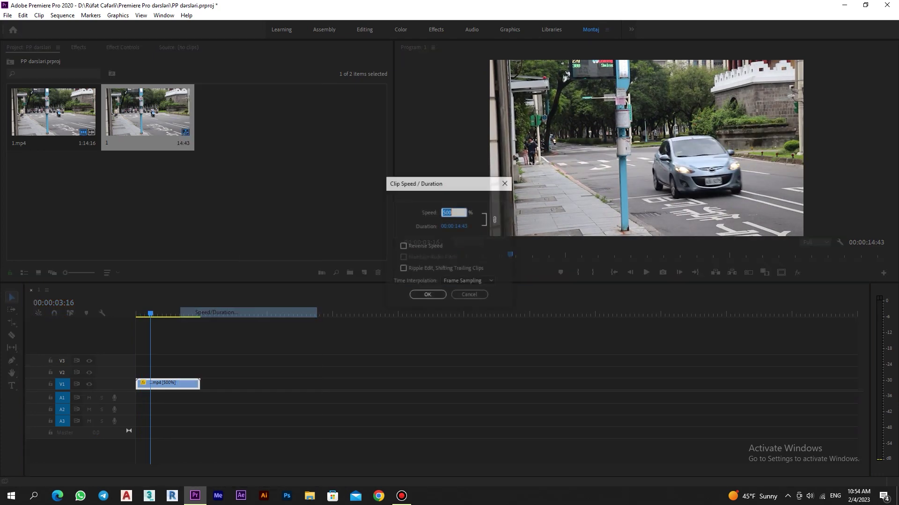
type("50")
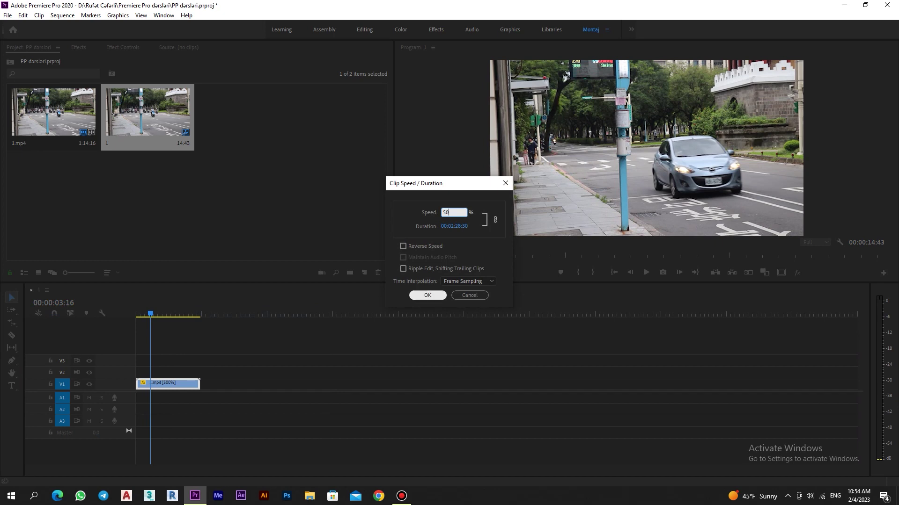
key("Return")
key("space")
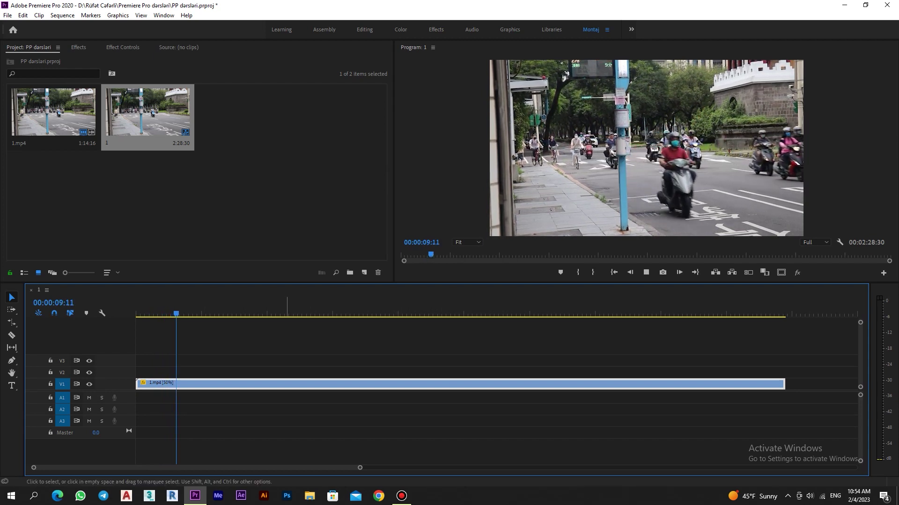
Step: Undo back to 100% speed (00:01:14:16) and reopen Clip Speed / Duration
key("ctrl+z")
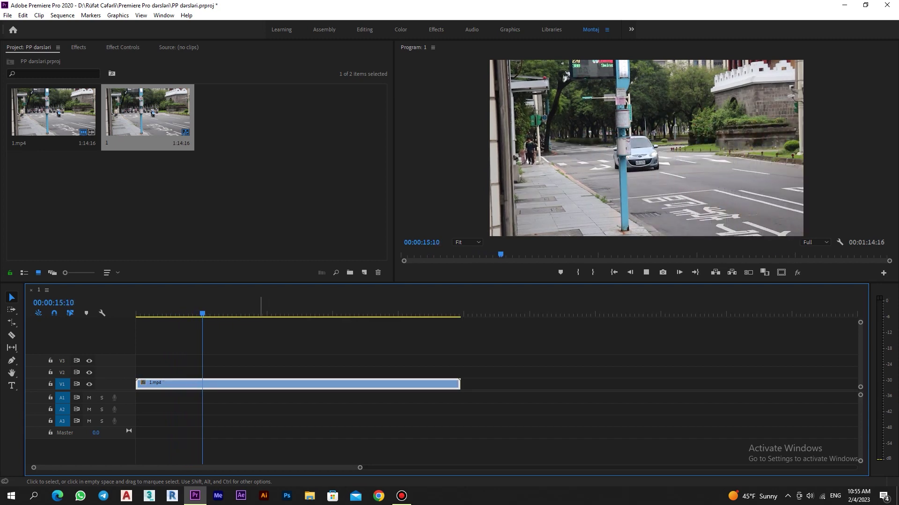
key("space")
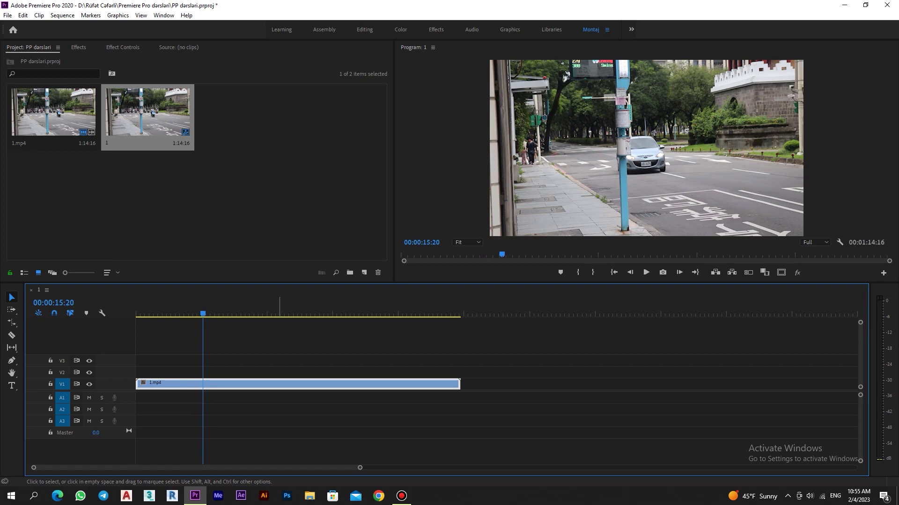
key("ctrl+r")
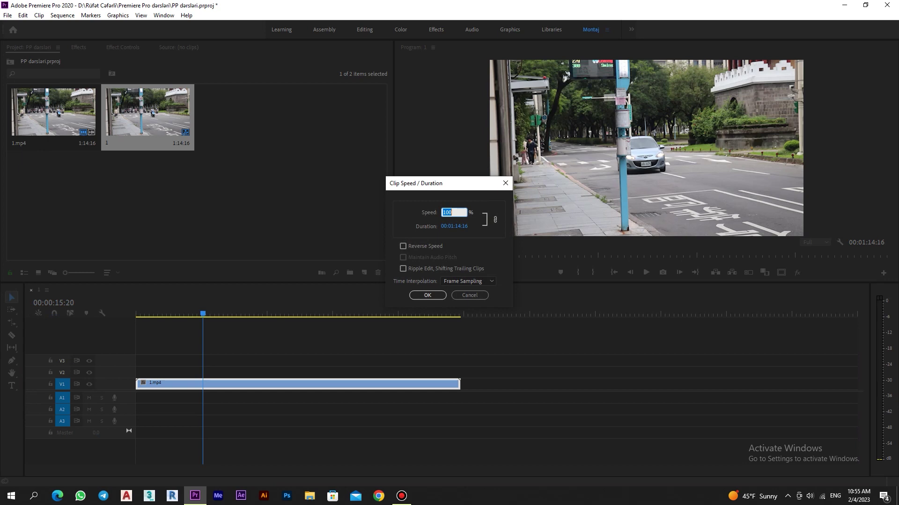
Step: Set the clip speed to 20%, stretching it to 00:06:11:30, and play it back
type("50")
key("BackSpace")
type("0")
key("Return")
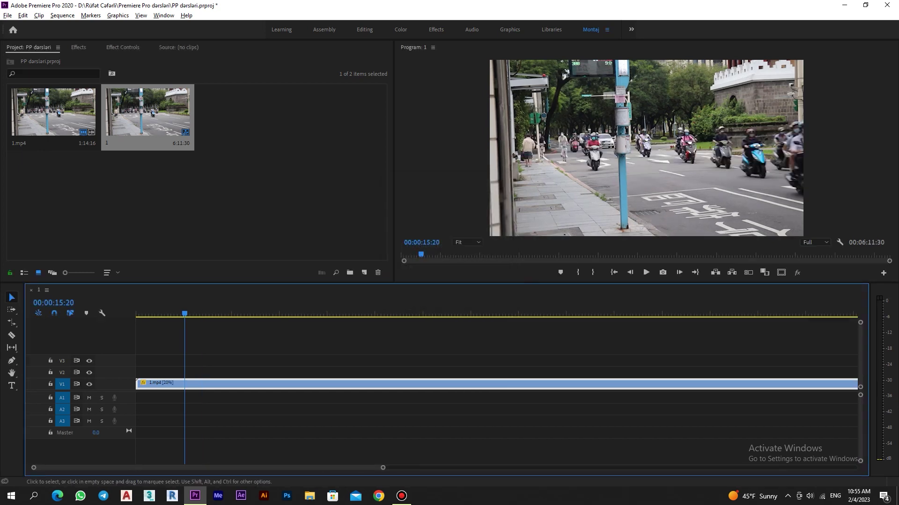
left_click_drag(383, 467, 573, 467)
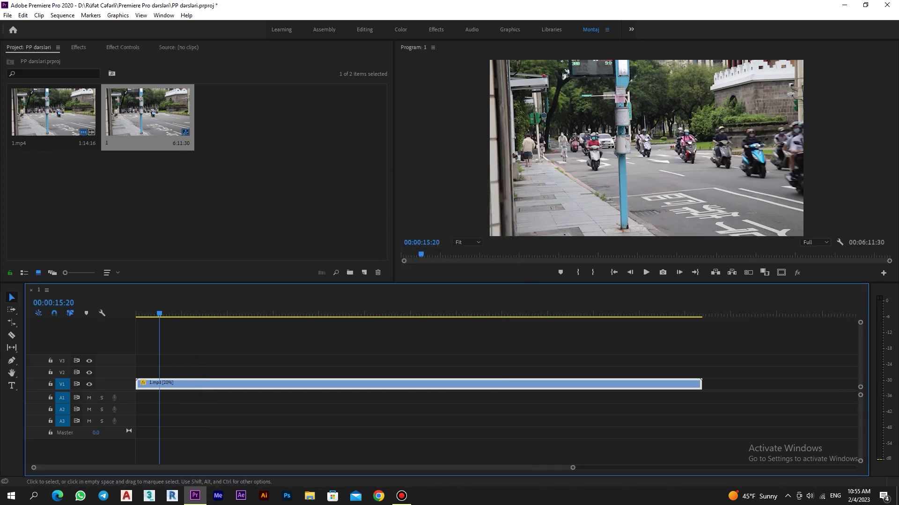
key("space")
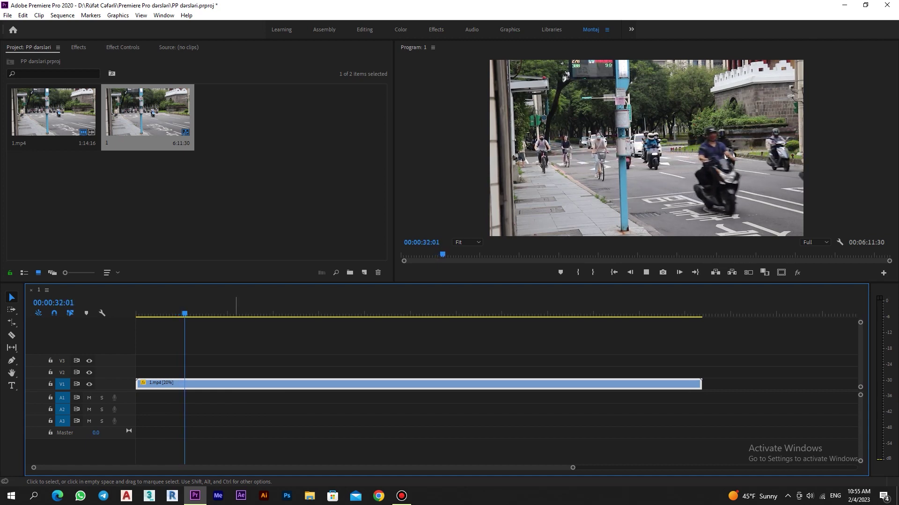
Step: Switch the 20% clip's Time Interpolation to Optical Flow
key("ctrl+r")
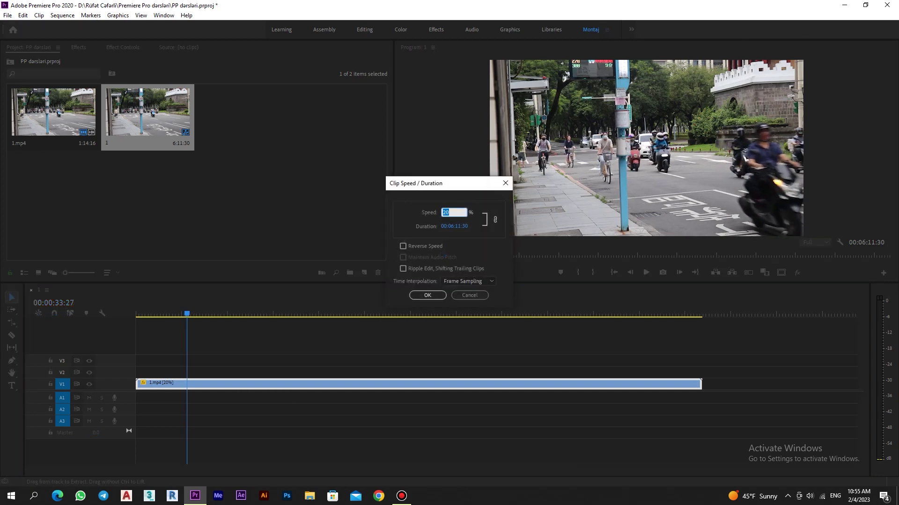
left_click(468, 282)
left_click(464, 311)
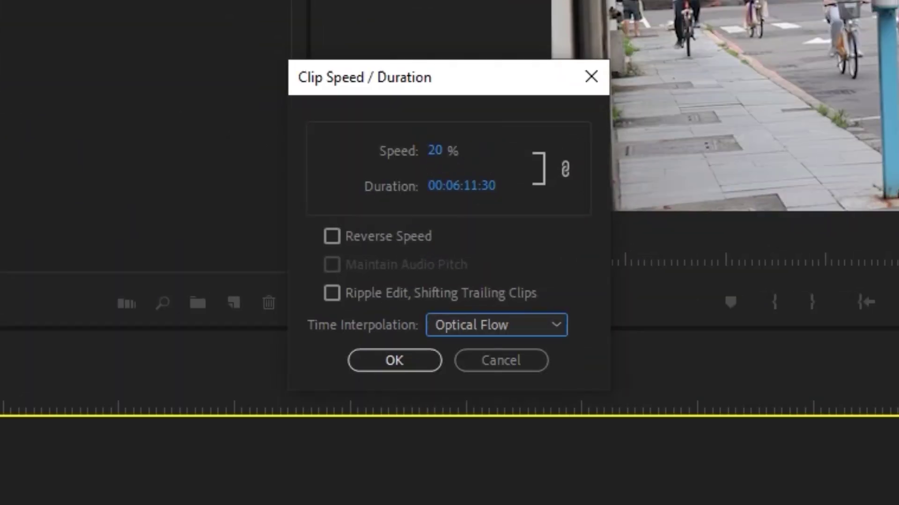
key("Return")
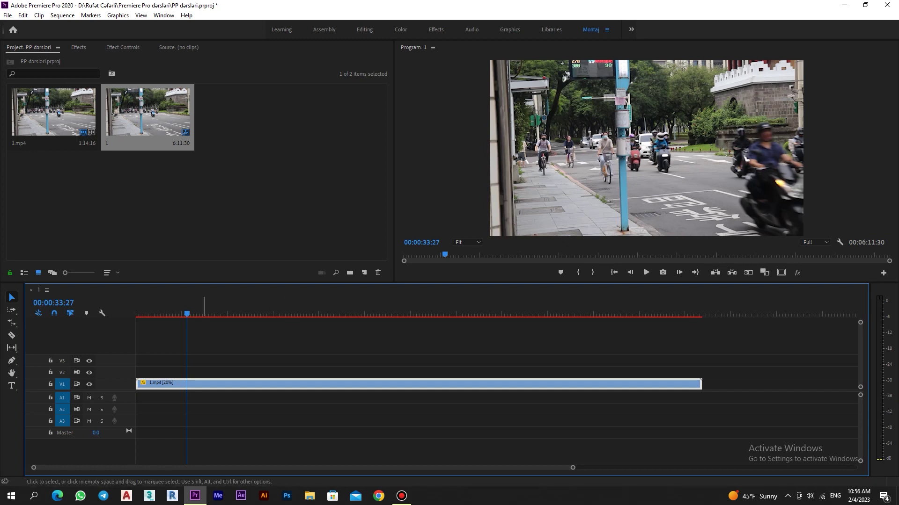
Step: Play the slowed clip, then start rendering video previews of the sequence
key("space")
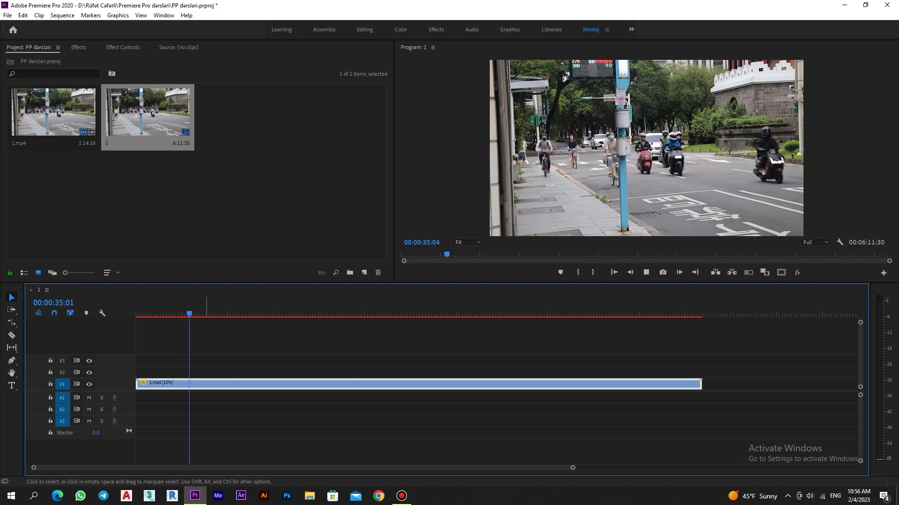
key("space")
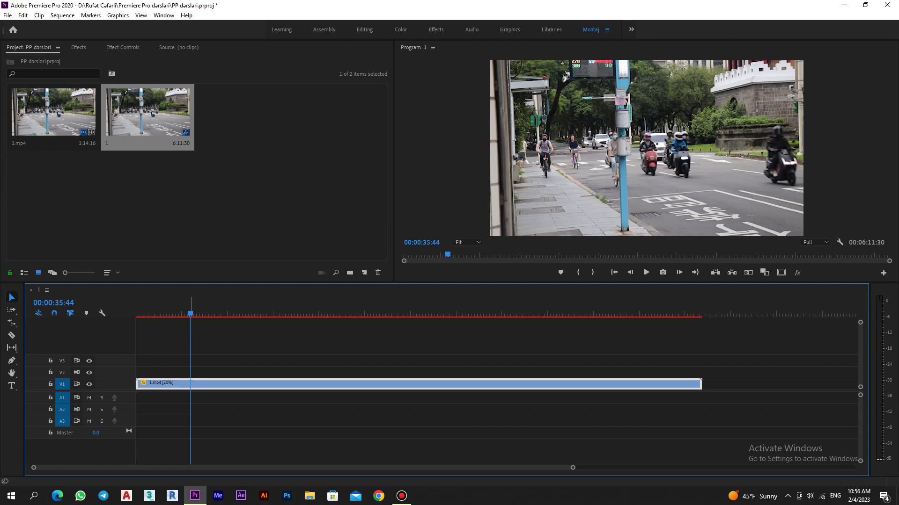
key("Return")
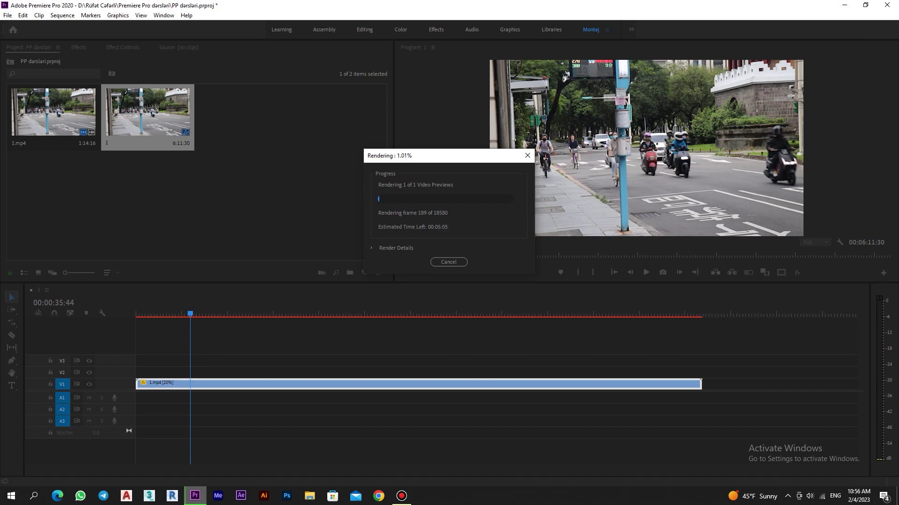
Step: Cancel the render and undo back to 100% speed (00:01:14:16), keeping the audio removed
key("Escape")
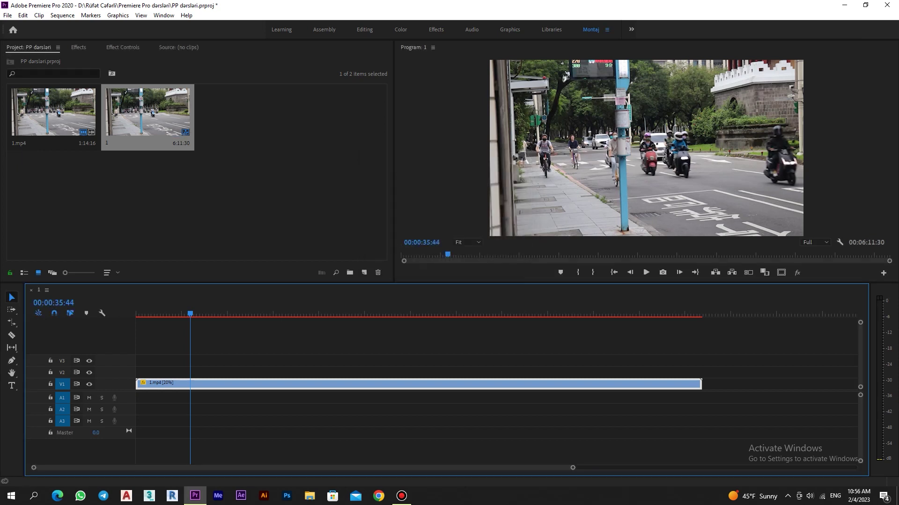
key("ctrl+z")
key("ctrl+z")
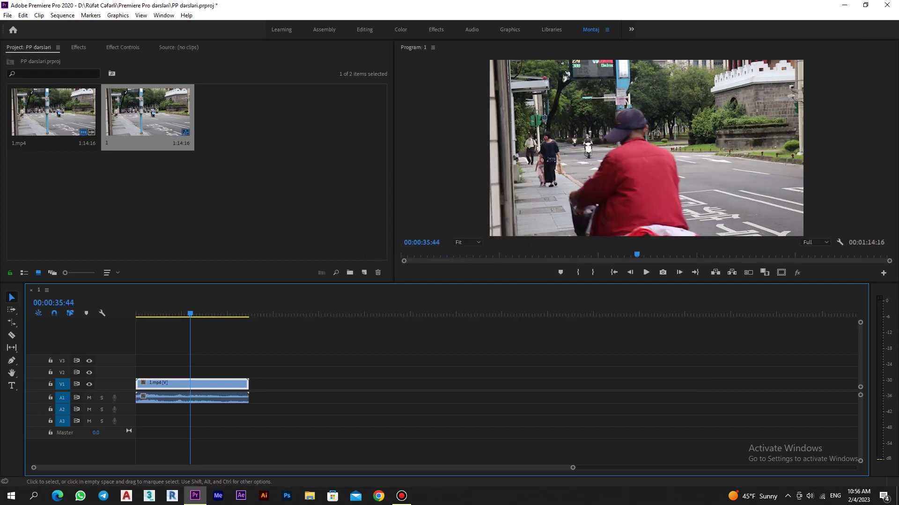
key("ctrl+z")
key("ctrl+shift+z")
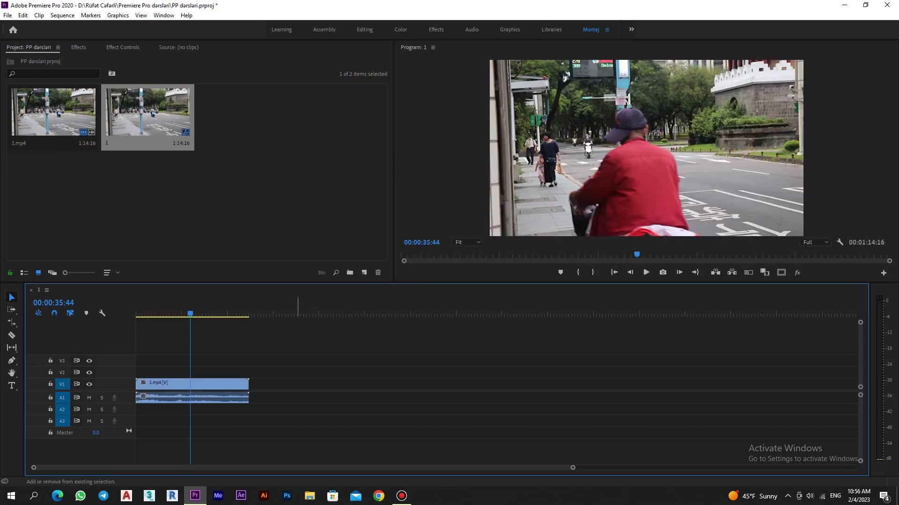
key("ctrl+shift+z")
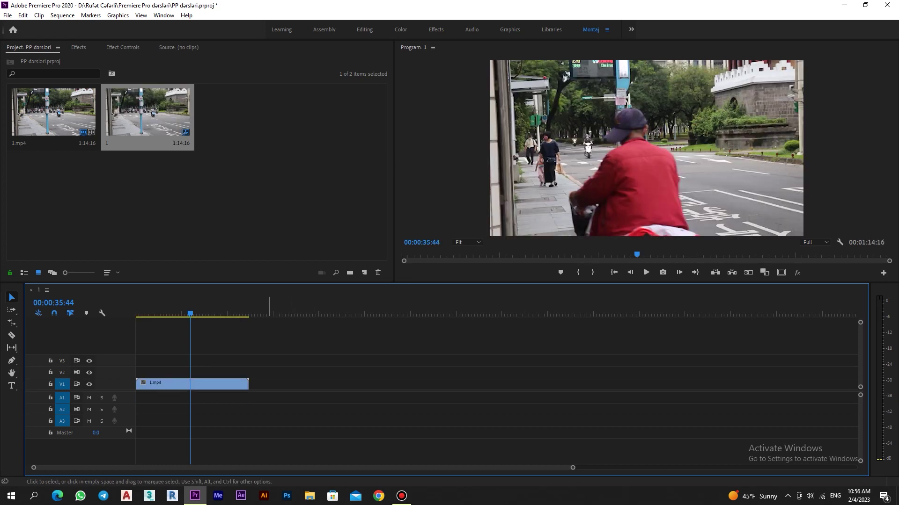
key("ctrl+z")
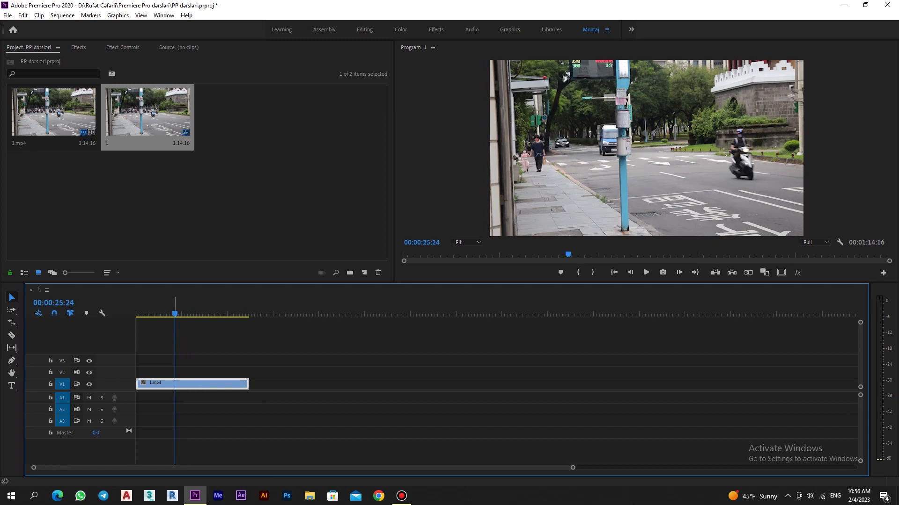
Step: Rate-stretch 1.mp4 to 40.08% speed, then shrink it to 00:00:21:11
left_click(12, 323)
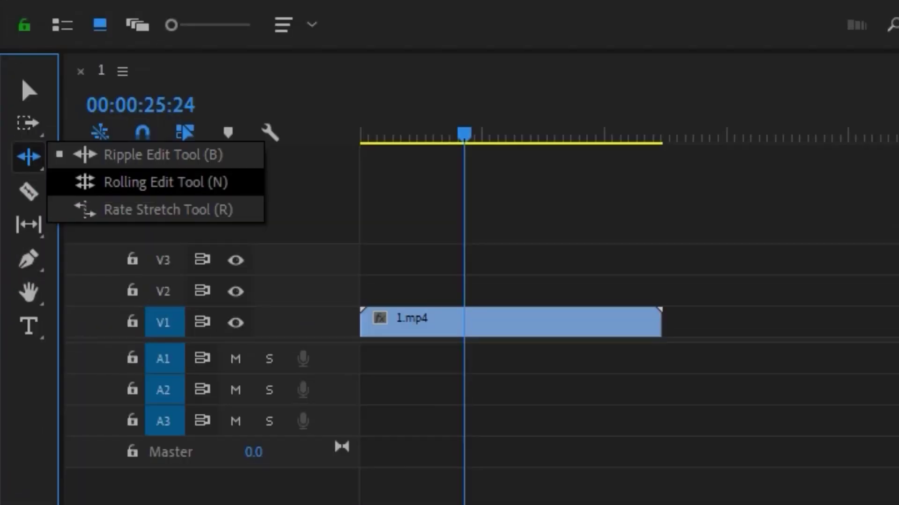
left_click(155, 210)
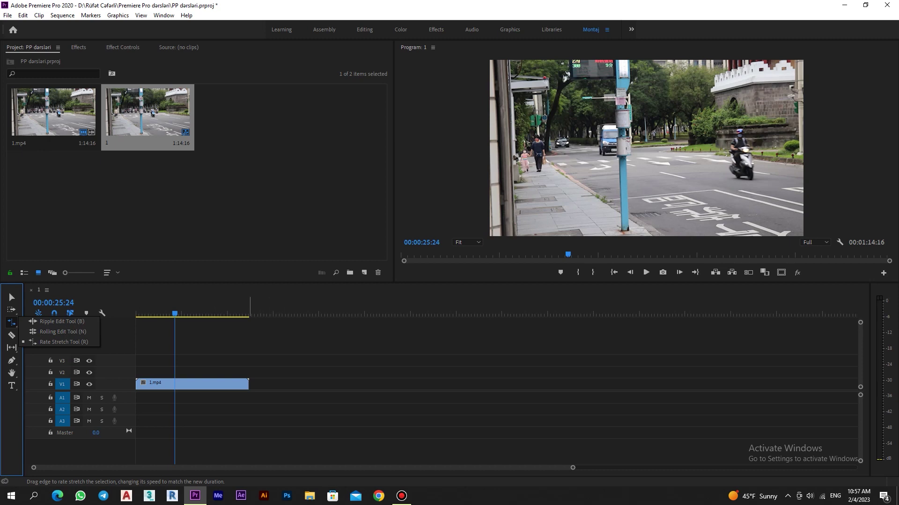
left_click(61, 343)
left_click_drag(248, 384, 417, 384)
key("space")
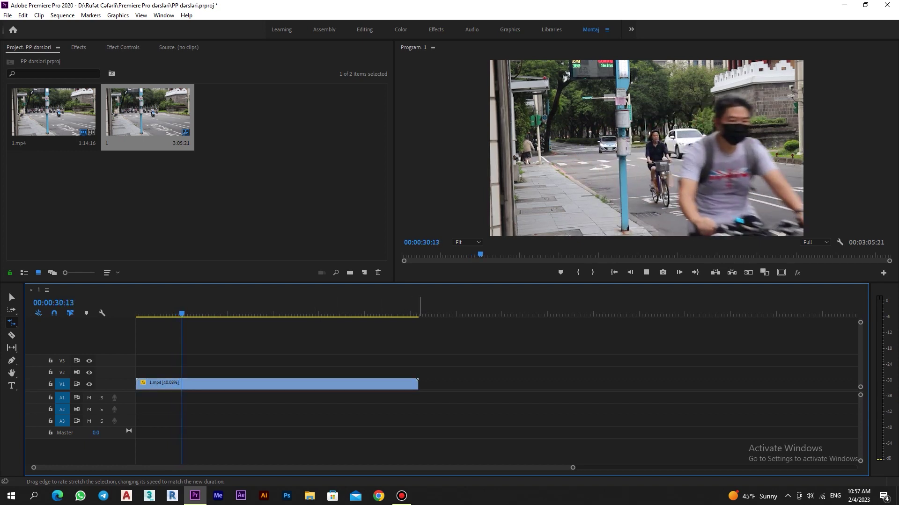
left_click_drag(417, 384, 167, 384)
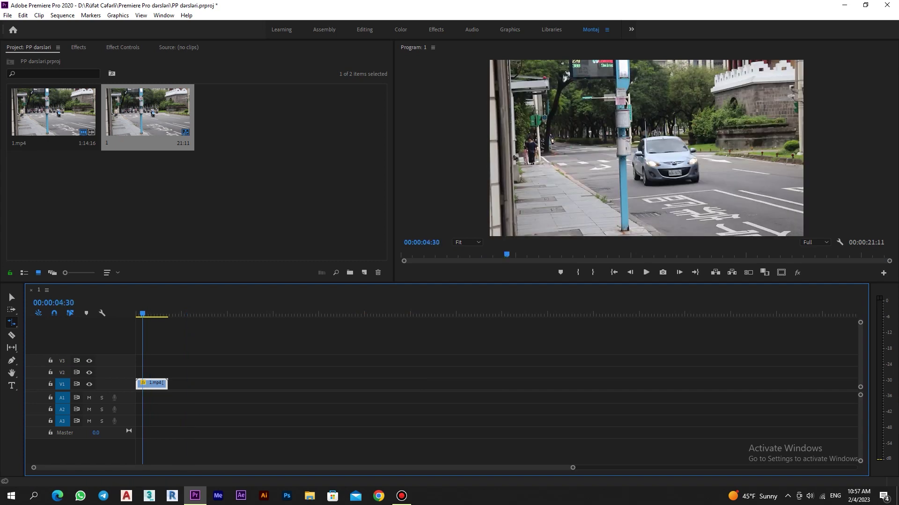
Step: Play the sped-up clip, then undo the stretch back to 00:01:14:16 without audio
key("space")
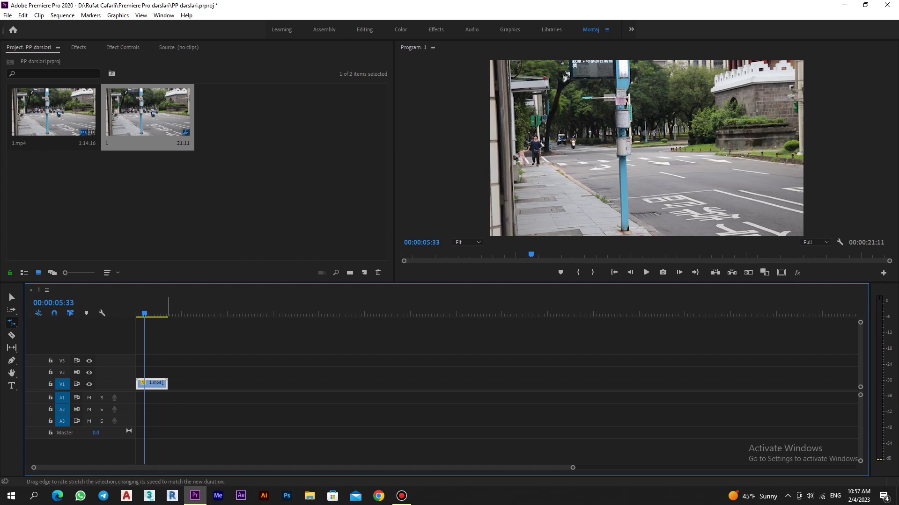
key("ctrl+z")
key("ctrl+z")
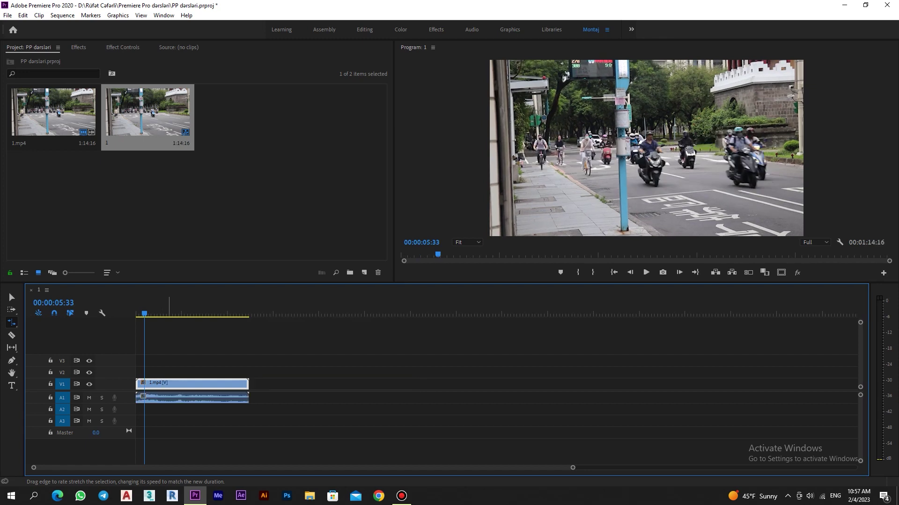
key("ctrl+shift+z")
Step: Return to the Selection tool, zoom into the timeline and enlarge the V1 track height
key("equal")
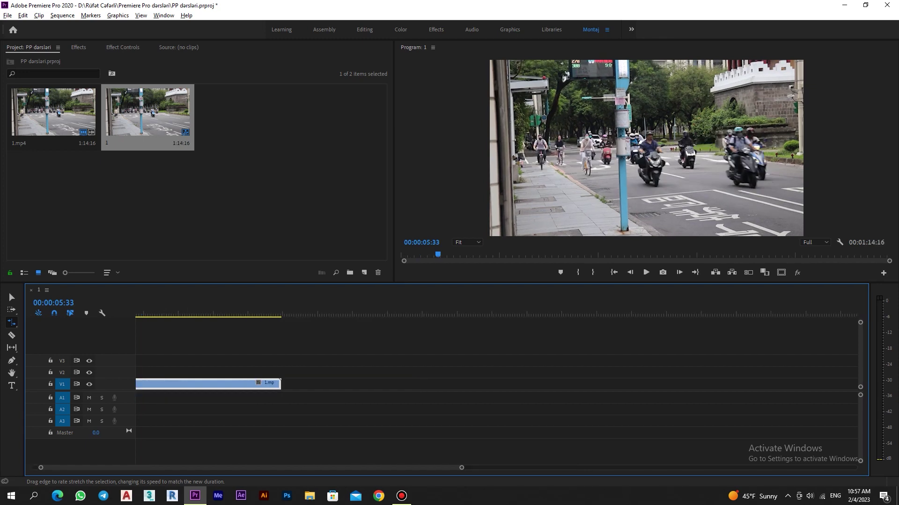
key("equal")
key("equal")
key("v")
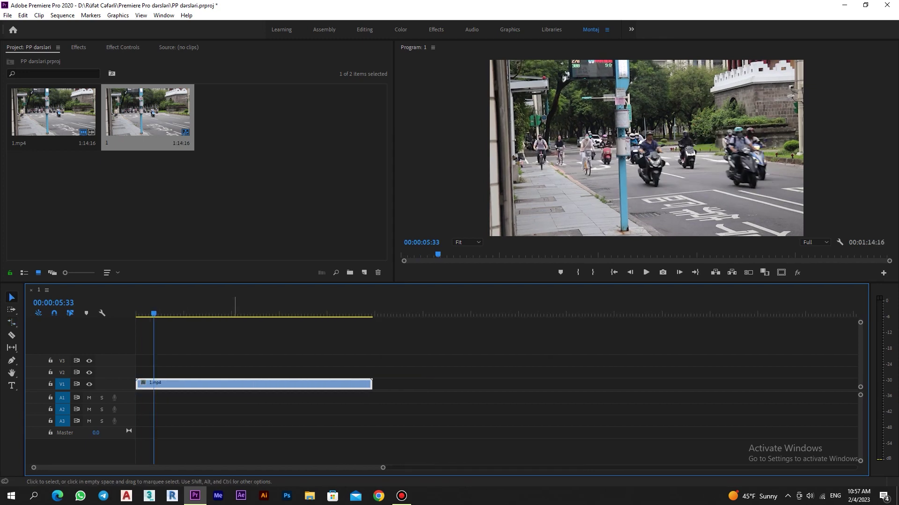
key("equal")
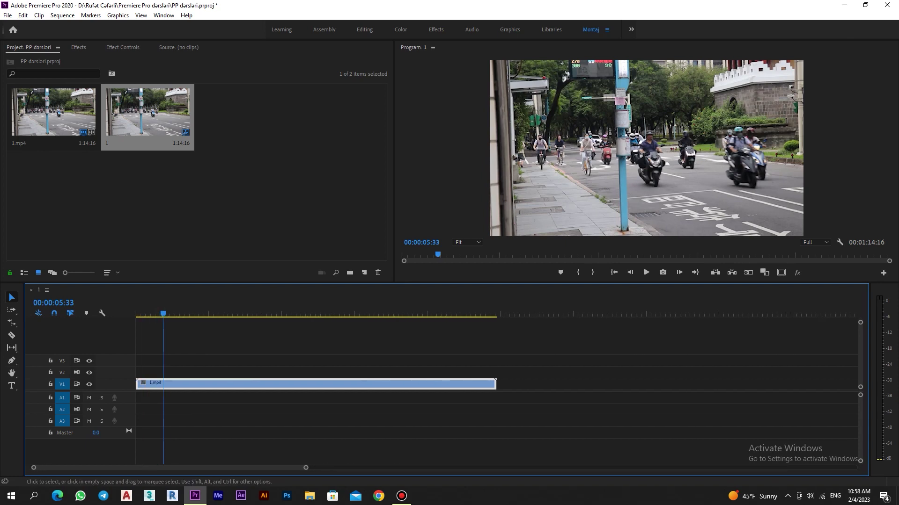
key("ctrl+equal")
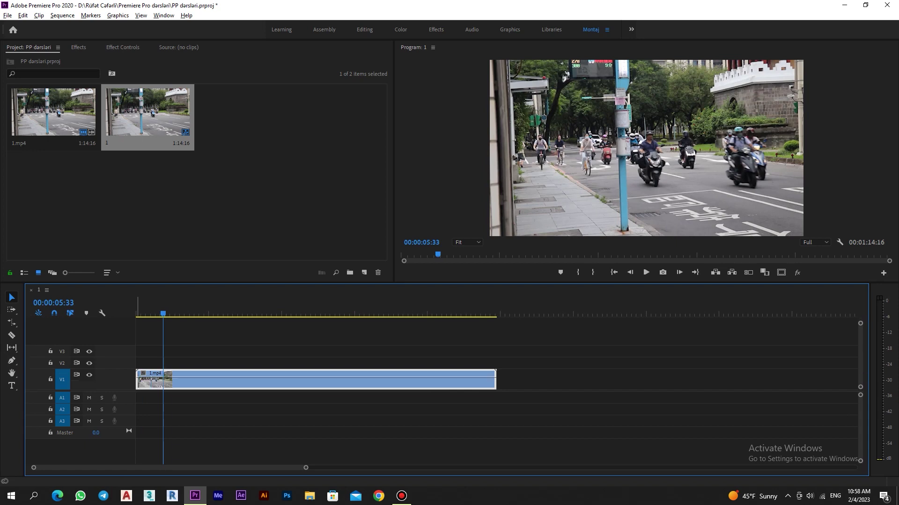
key("ctrl+equal")
key("equal")
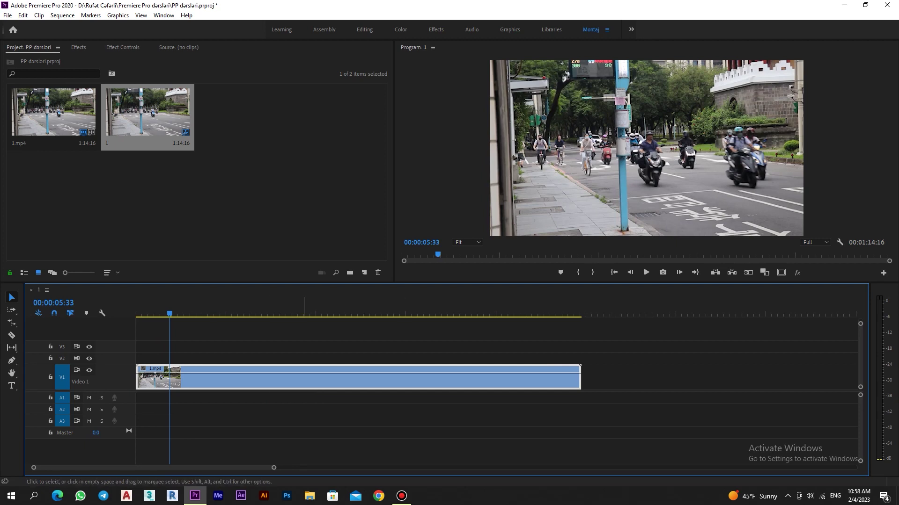
Step: Show the Time Remapping speed keyframes on the 1.mp4 clip
right_click(303, 377)
mouse_move(344, 481)
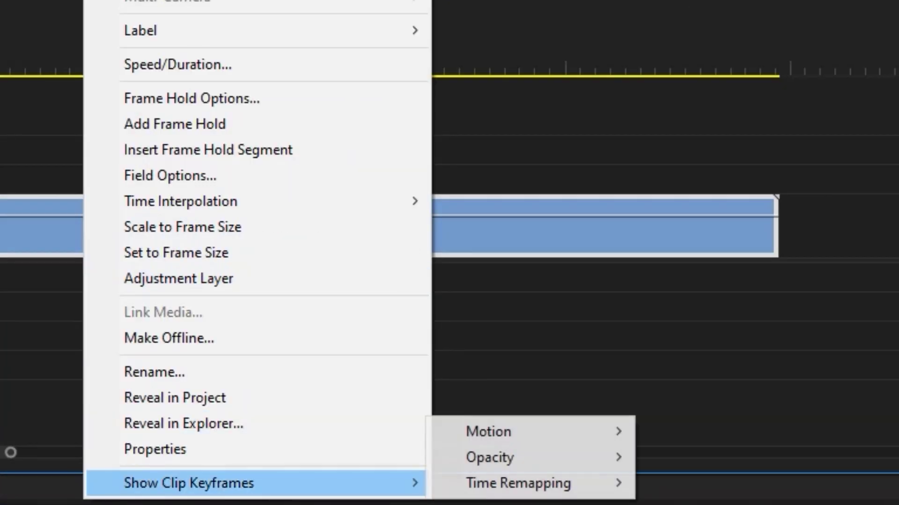
mouse_move(518, 483)
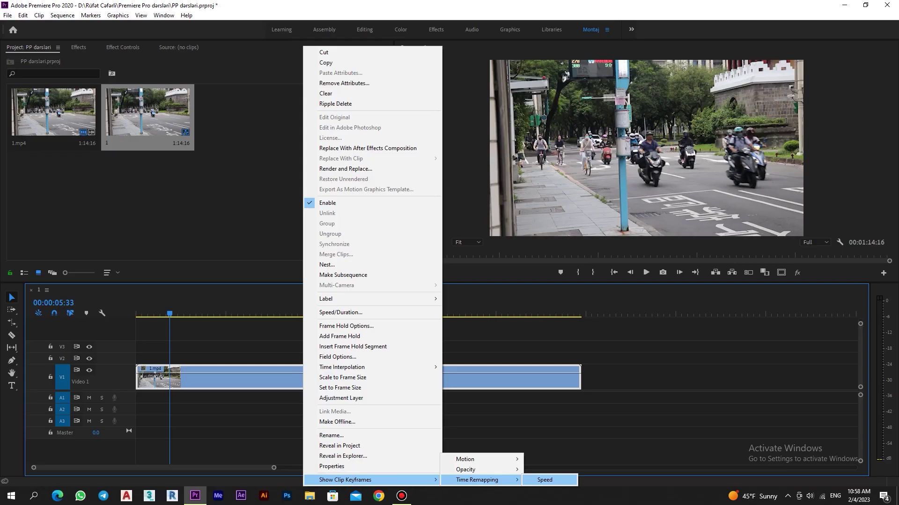
left_click(544, 480)
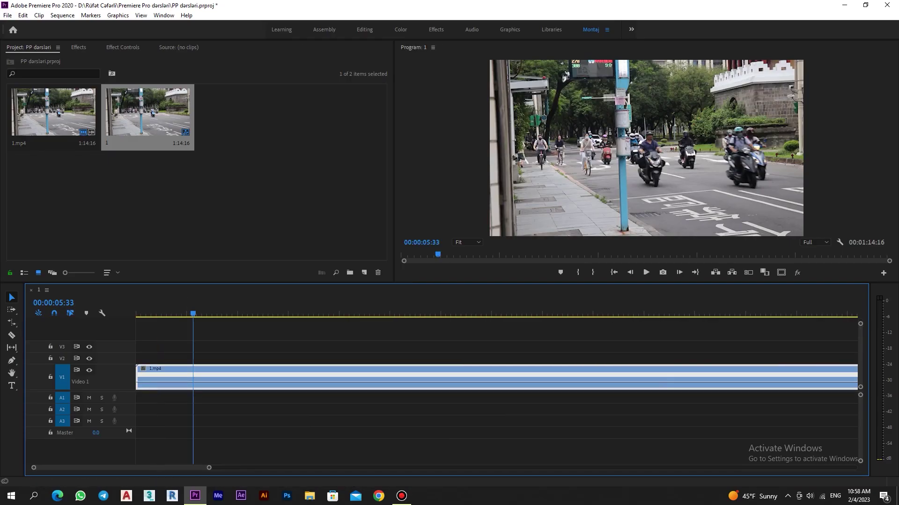
Step: Fit the clip to the timeline width, preview the footage around 00:00:04:37–00:00:10:02, and pick the Pen tool
left_click(164, 314)
left_click_drag(164, 314, 202, 314)
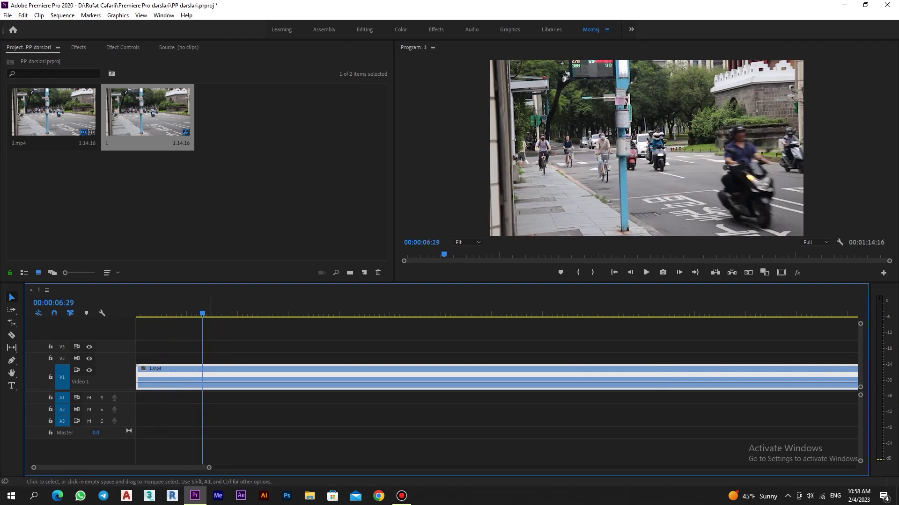
key("space")
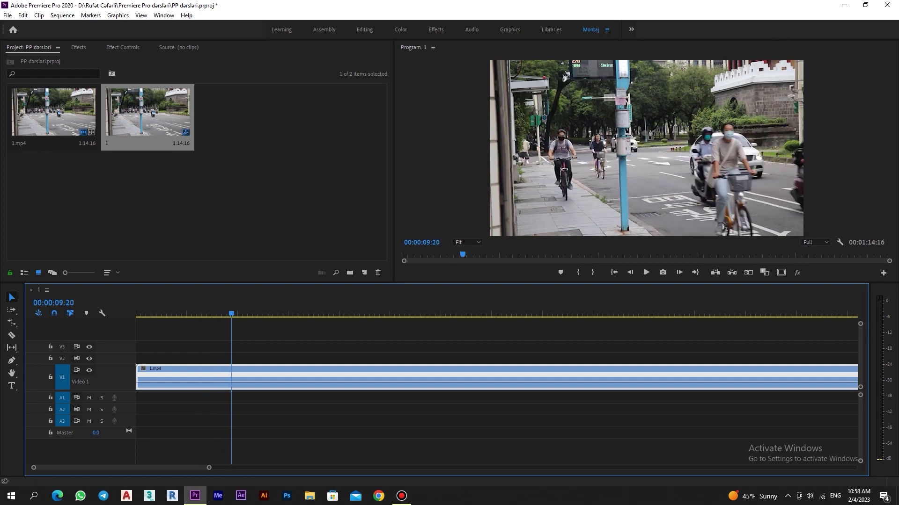
key("shift+4")
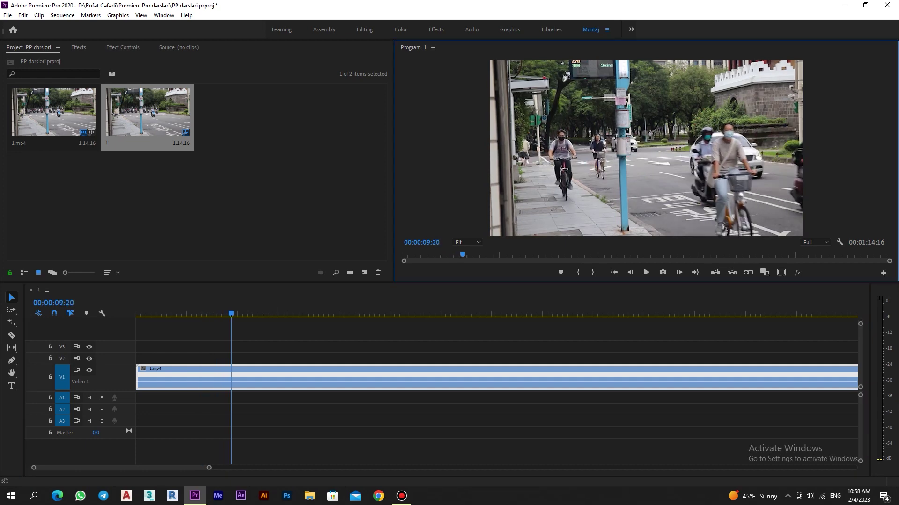
key("shift+3")
key("space")
key("space")
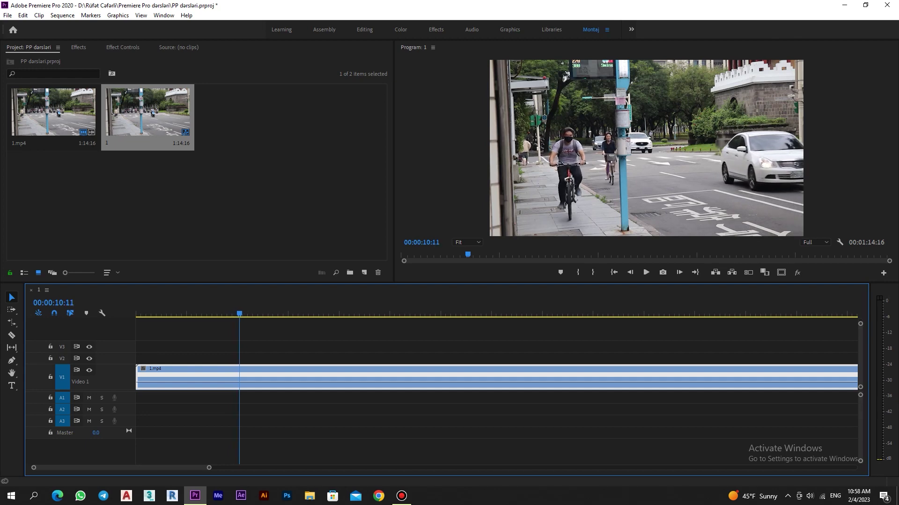
key("j")
key("j")
key("j")
key("l")
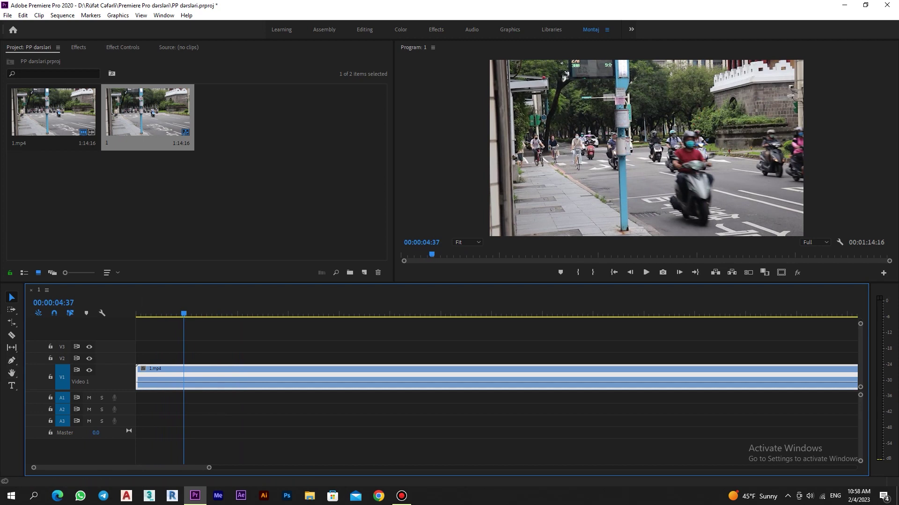
left_click(12, 361)
key("space")
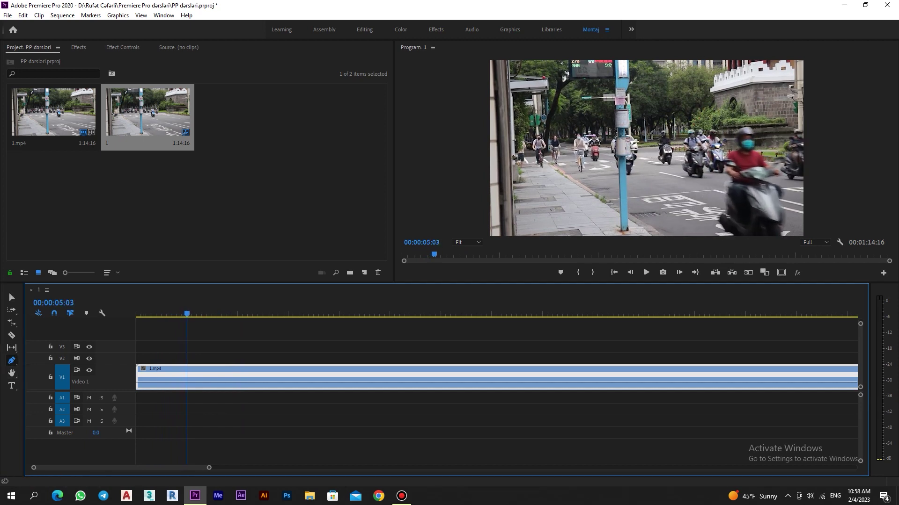
Step: Shuttle to 00:00:05:47 and 00:00:10:07, add speed keyframes there, zoom in, and return to Selection
key("j")
key("j")
key("l")
key("l")
key("l")
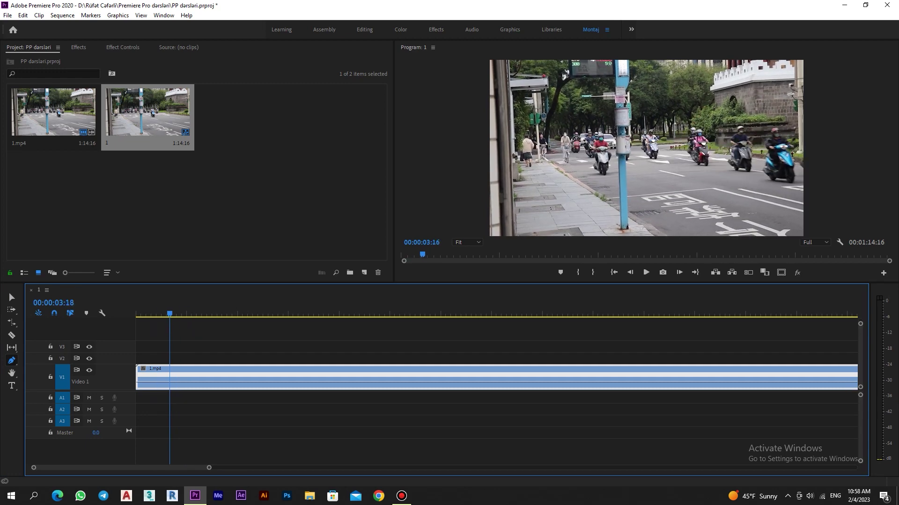
key("k")
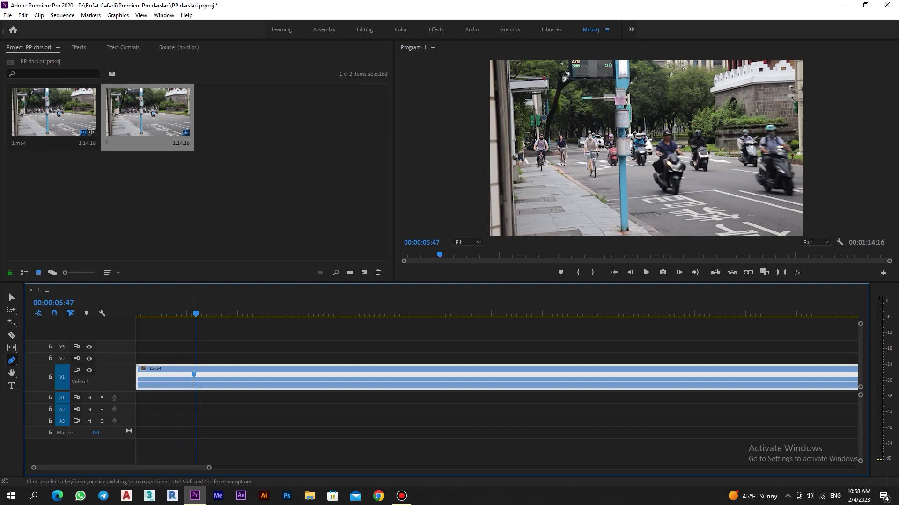
key("l")
key("l")
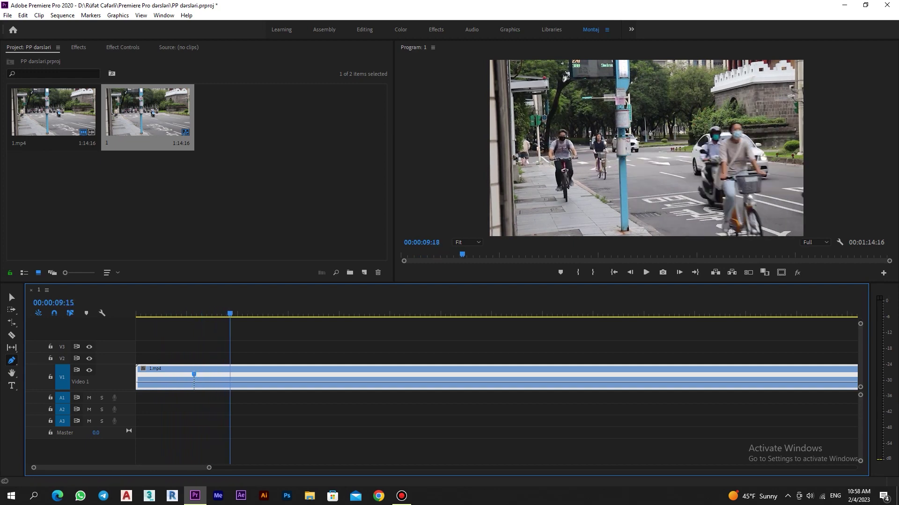
key("k")
left_click(239, 375)
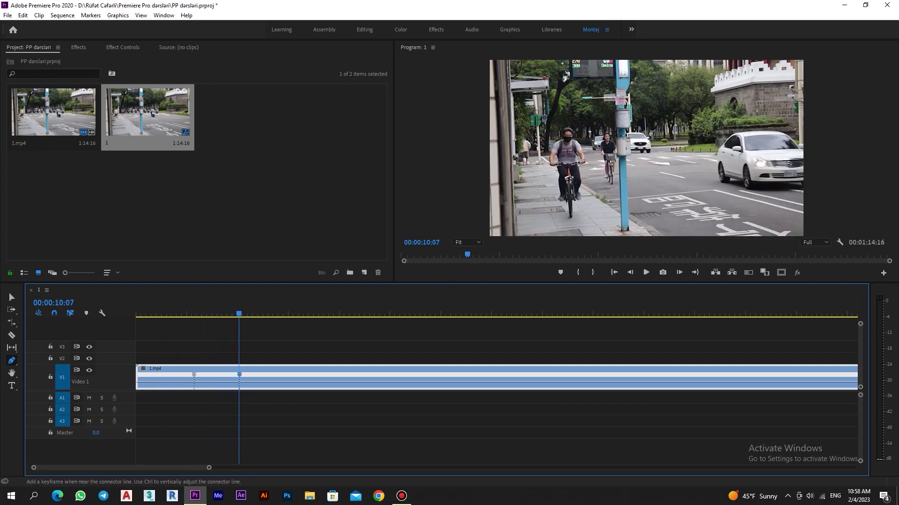
key("equal")
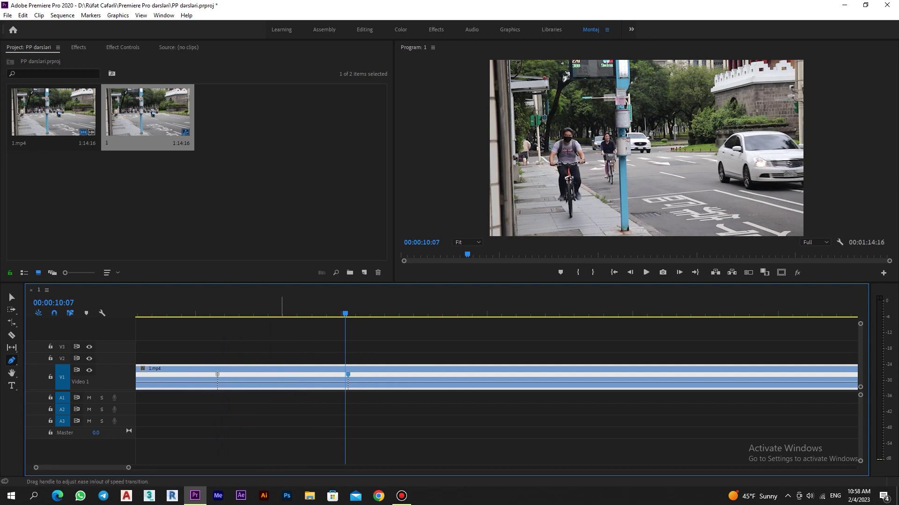
key("v")
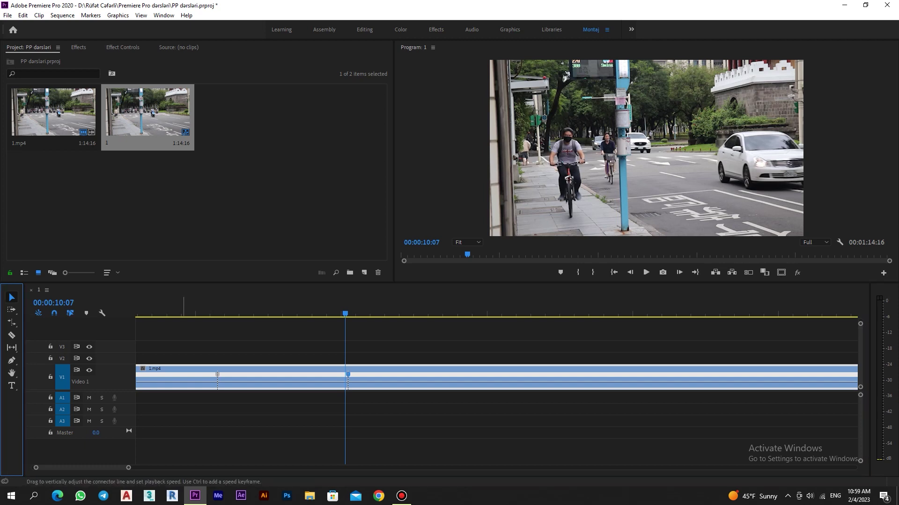
Step: Drag the speed rubber band: first section to about 202%, middle to 50%, last section faster
left_click_drag(185, 380, 221, 377)
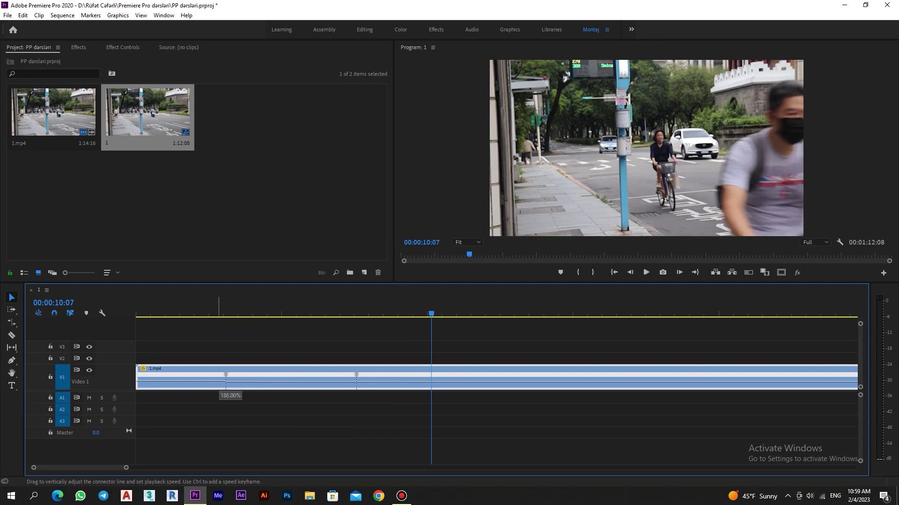
mouse_move(221, 377)
left_mouse_down()
mouse_move(221, 370)
mouse_move(257, 388)
left_mouse_up()
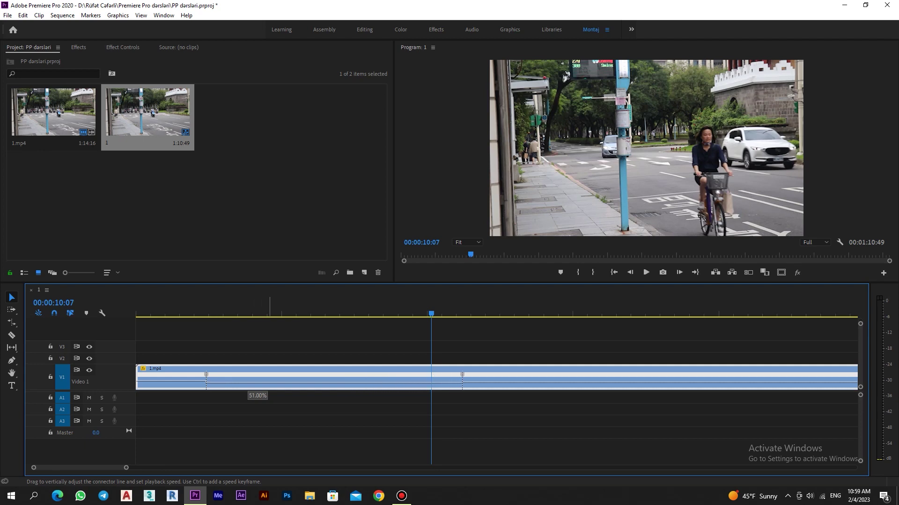
left_click_drag(257, 388, 258, 388)
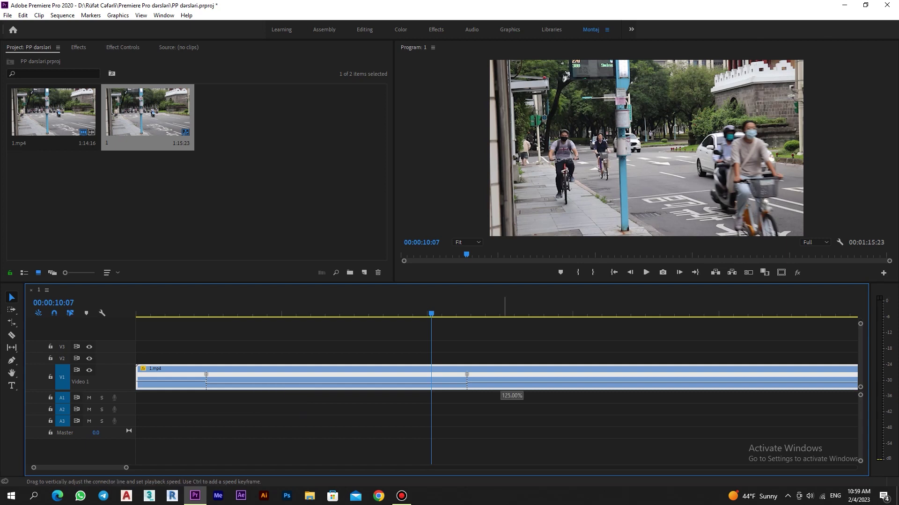
left_click_drag(510, 383, 501, 372)
Step: Split both speed keyframes and drag their halves apart into gradual speed ramps
left_click(466, 375)
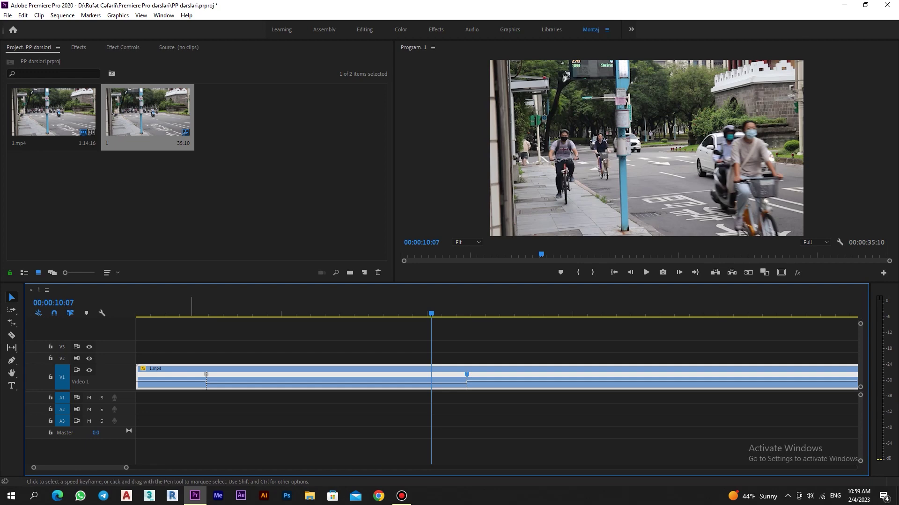
left_click(206, 374)
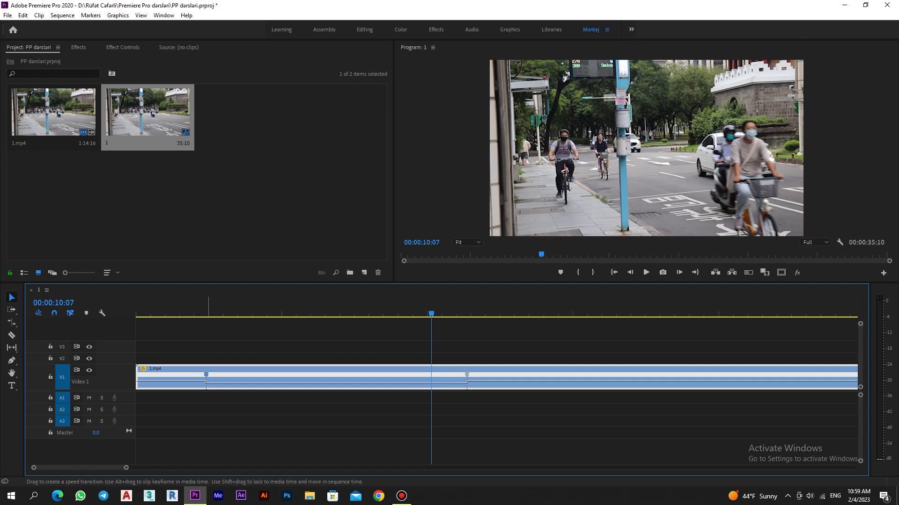
left_click_drag(206, 374, 205, 374)
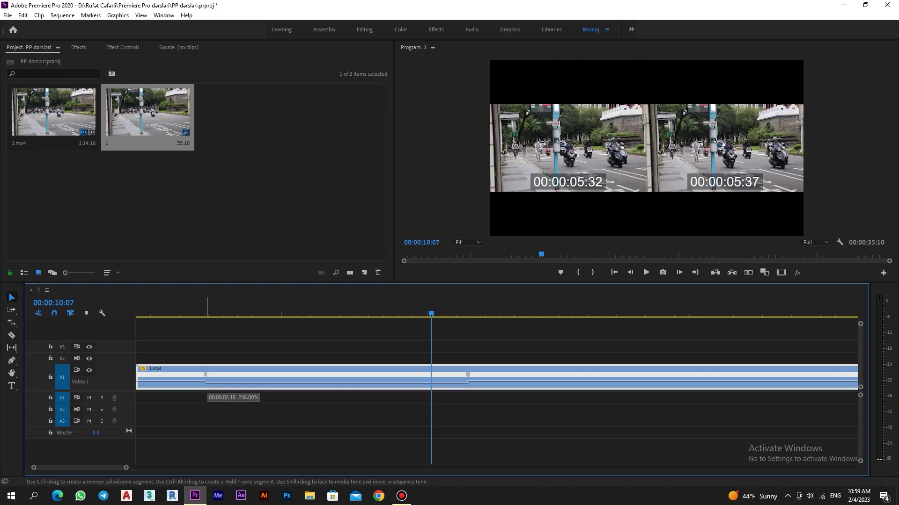
mouse_move(468, 374)
left_mouse_down()
mouse_move(437, 374)
mouse_move(427, 389)
left_mouse_up()
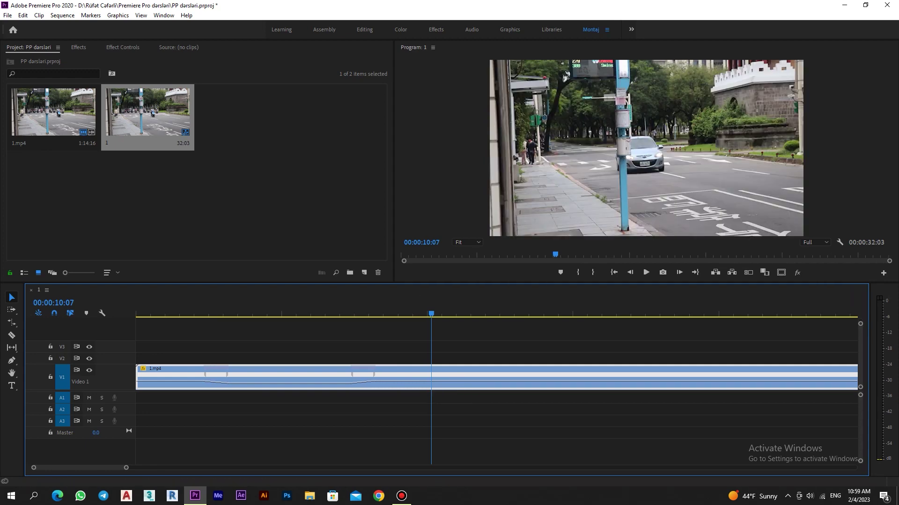
key("Home")
key("space")
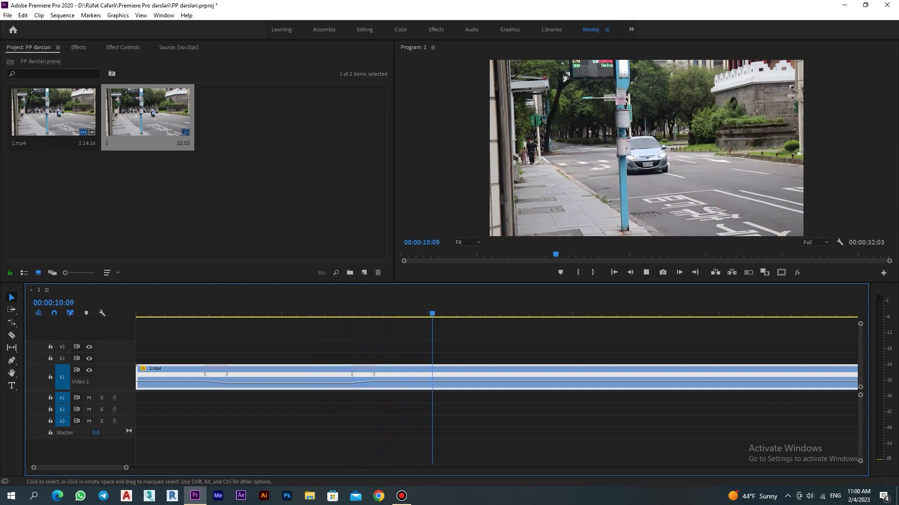
key("minus")
key("minus")
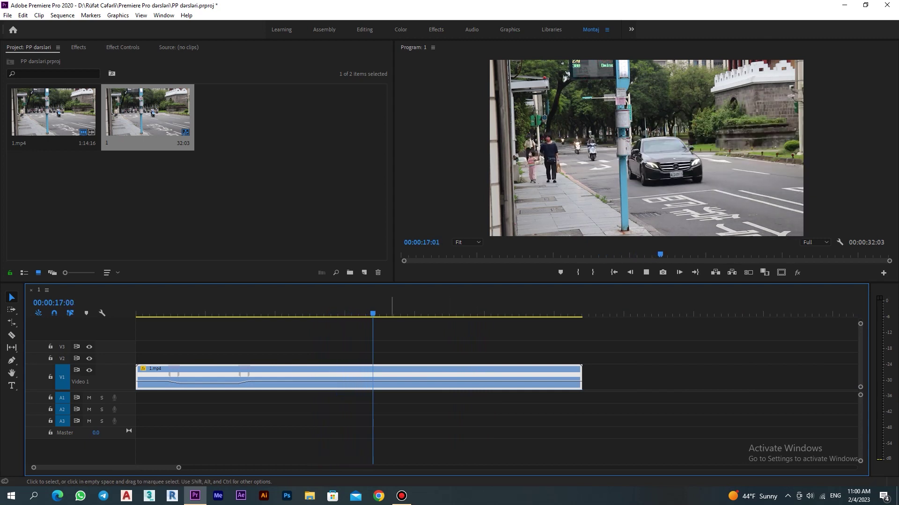
key("space")
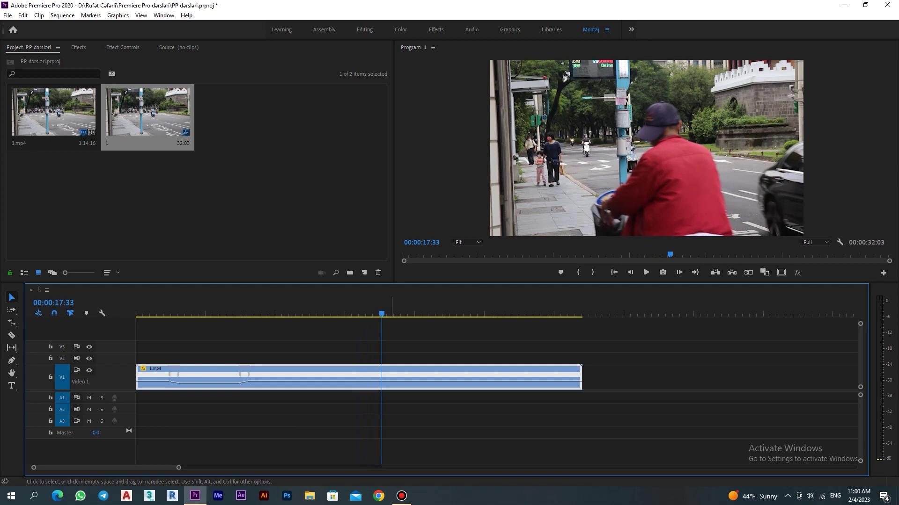